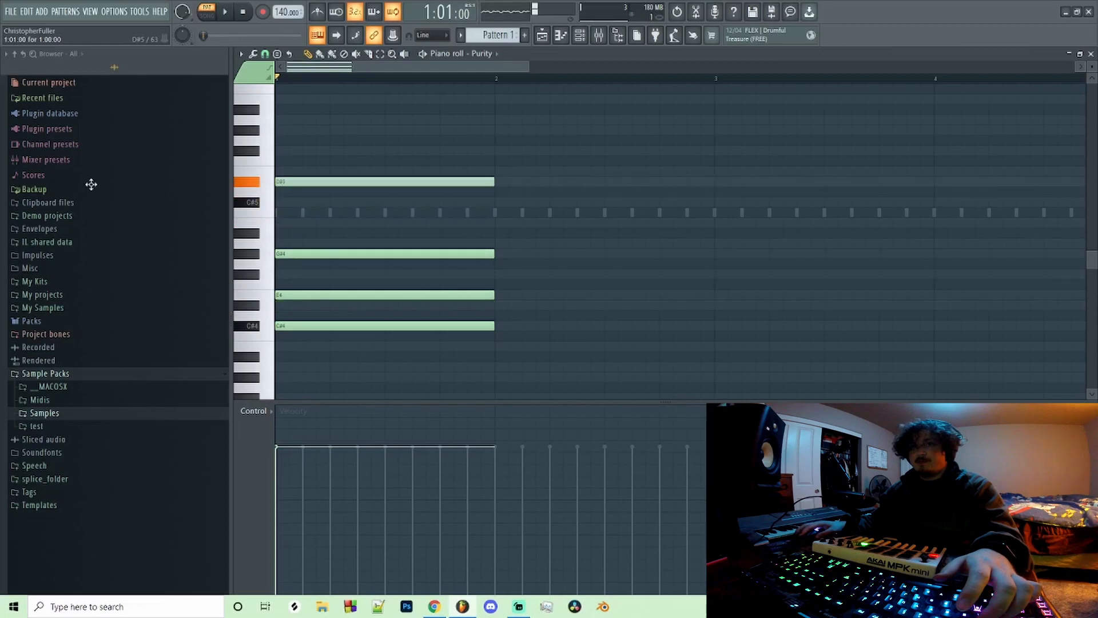
Shorten the four-note opening chord to 12 steps and add a one-bar second chord after it using C#4, E4, G#4 and B4.
key(space)
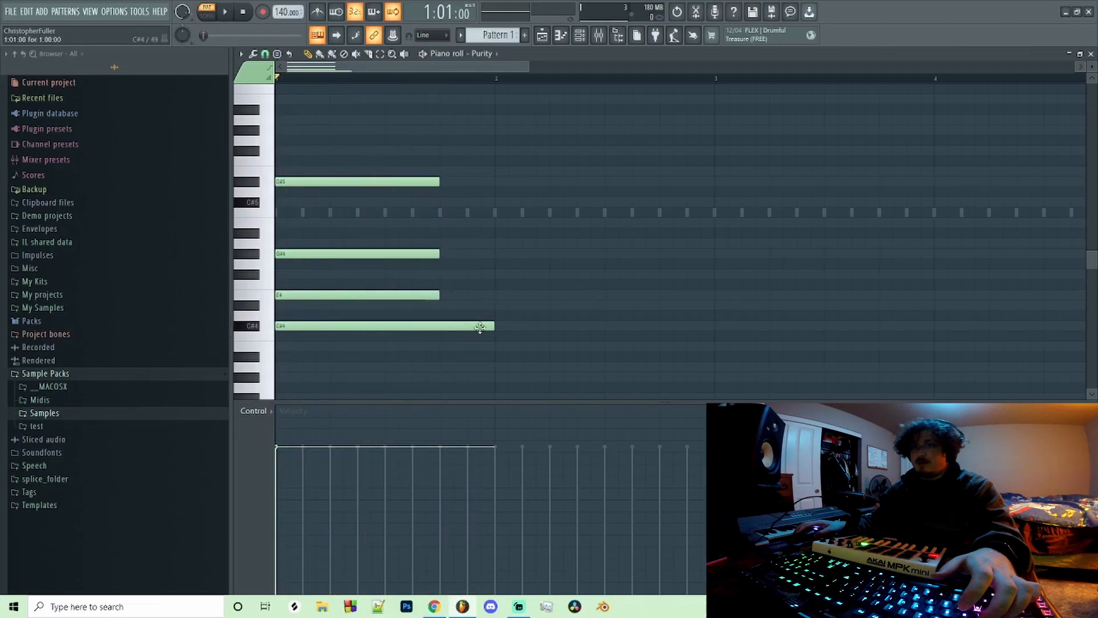
drag(475, 325, 434, 325)
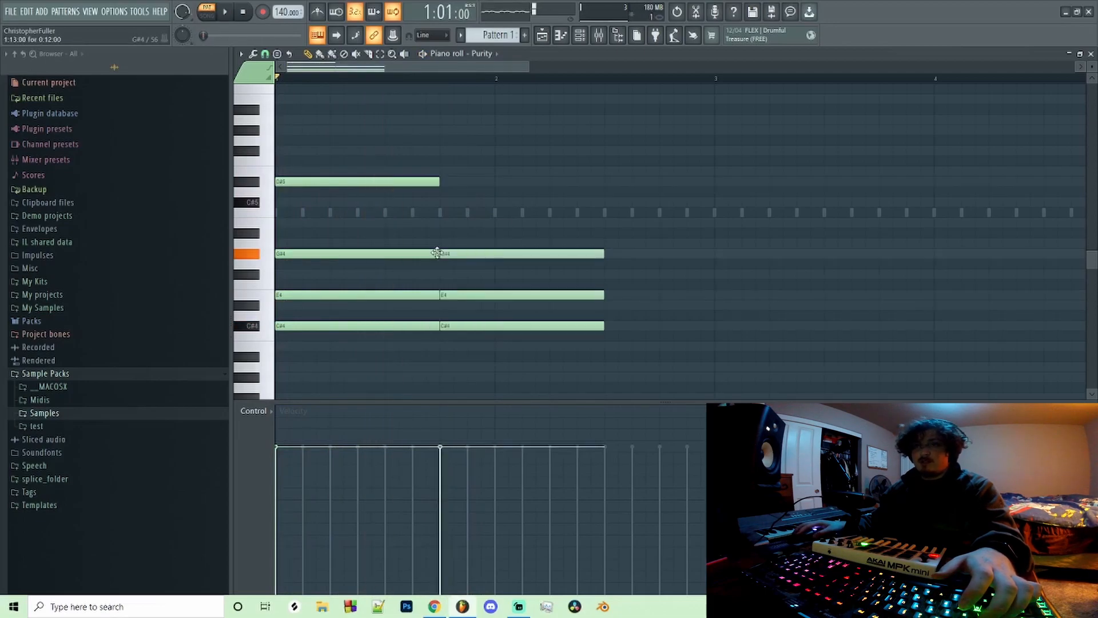
click(440, 223)
drag(487, 346, 481, 337)
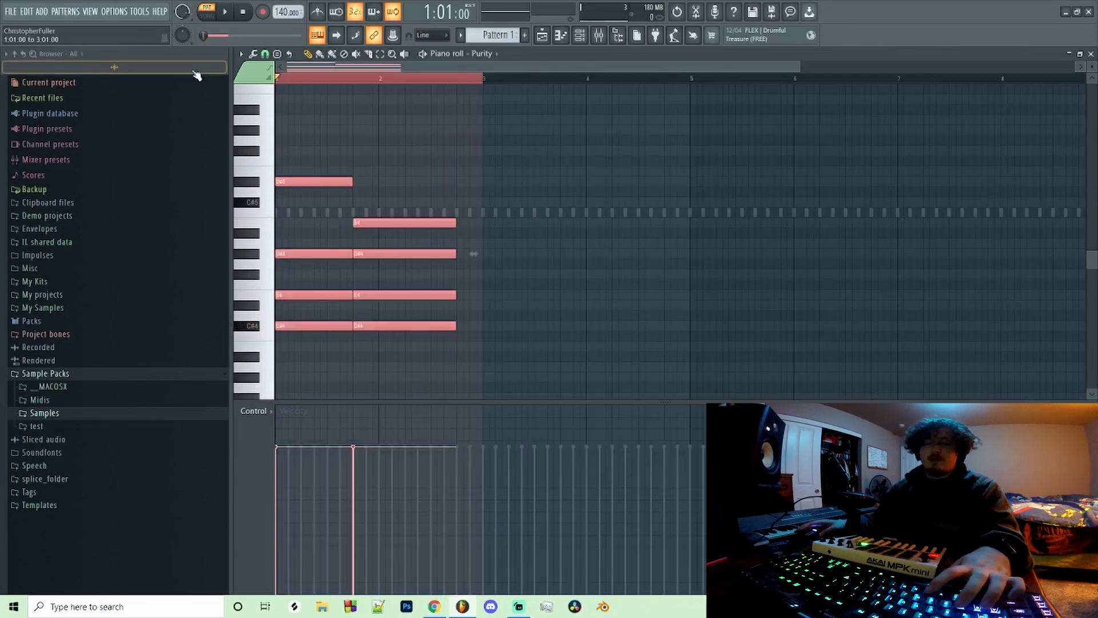
Duplicate the two chords into bars 3 and 4 and transpose the copy down five semitones.
key(ctrl+b)
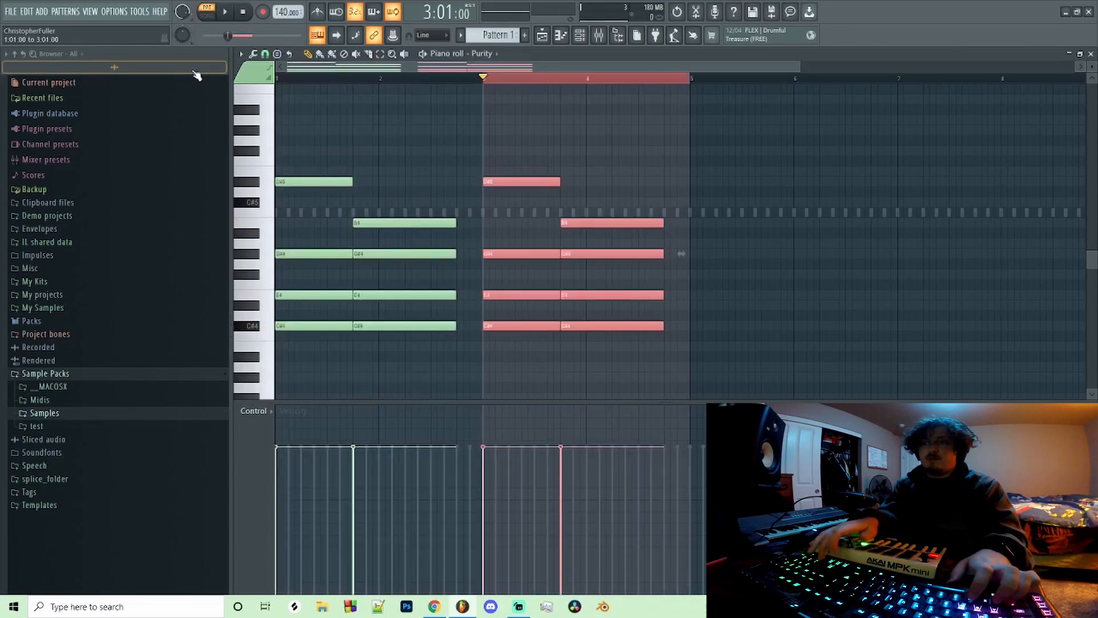
key(Down)
key(Down)
key(Down)
key(Down)
key(Down)
key(Up)
key(Up)
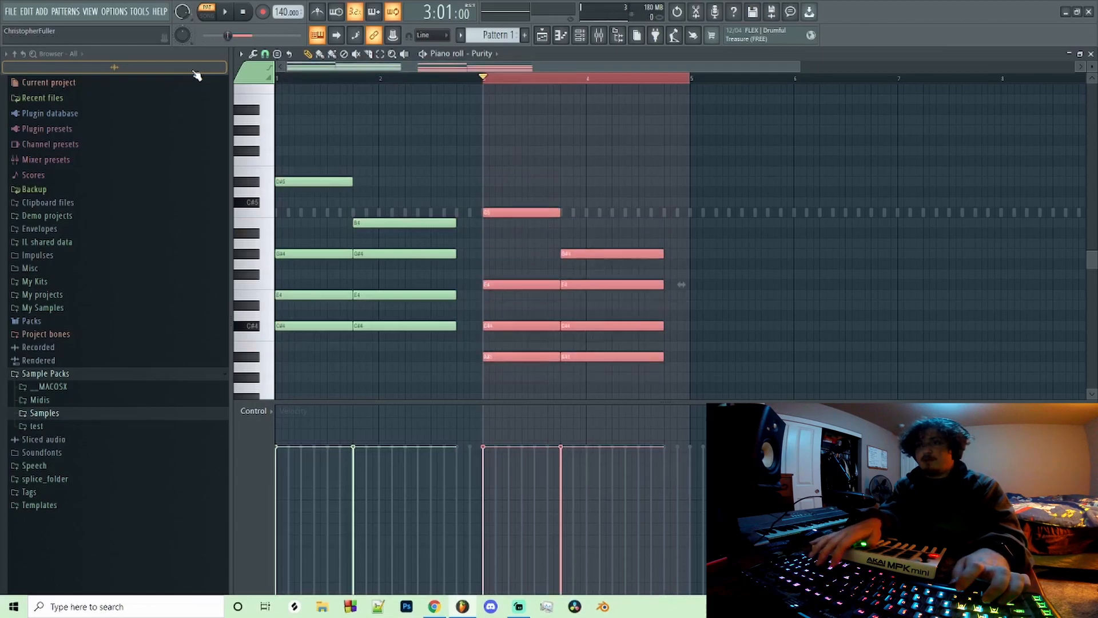
key(Down)
key(Down)
key(ctrl+d)
Extend the last chord to the end of bar 4, raise all notes one octave and play the progression.
key(space)
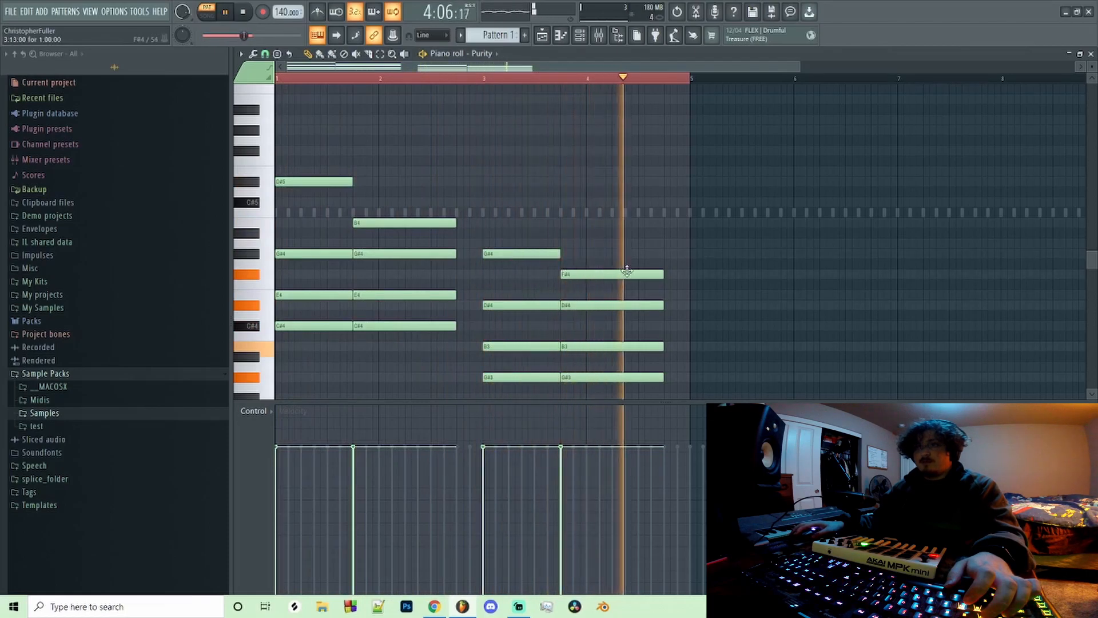
key(space)
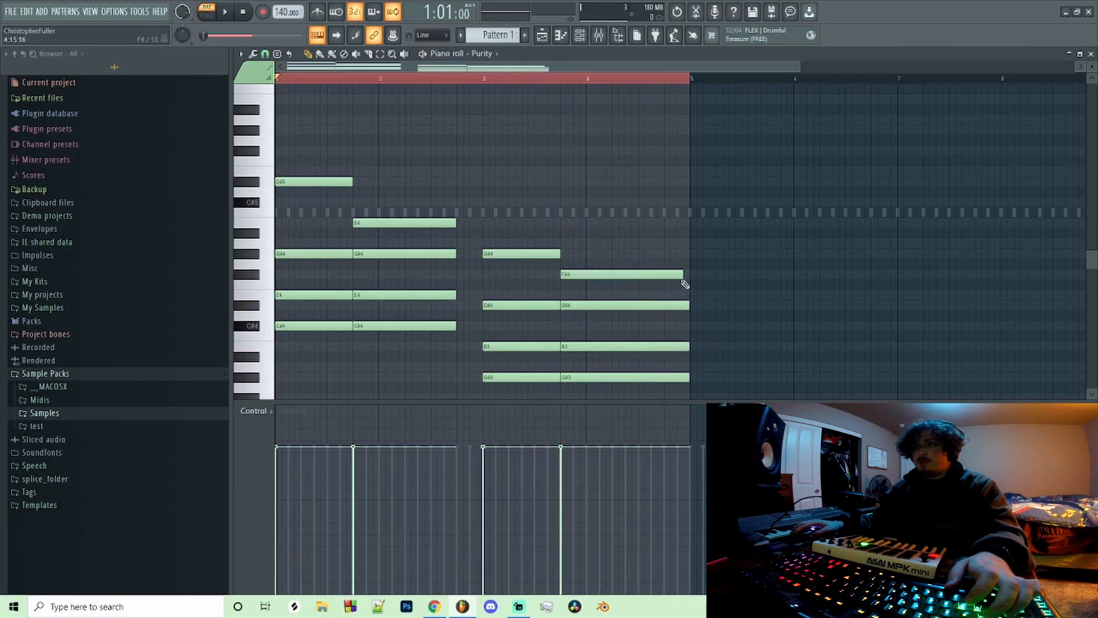
key(ctrl+a)
key(ctrl+Up)
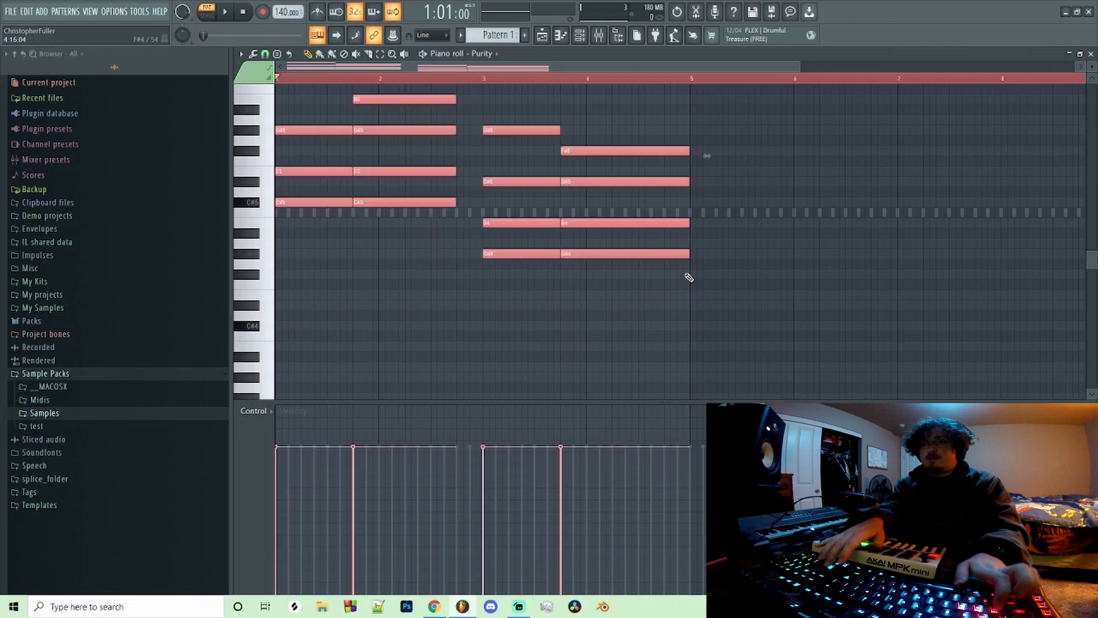
key(space)
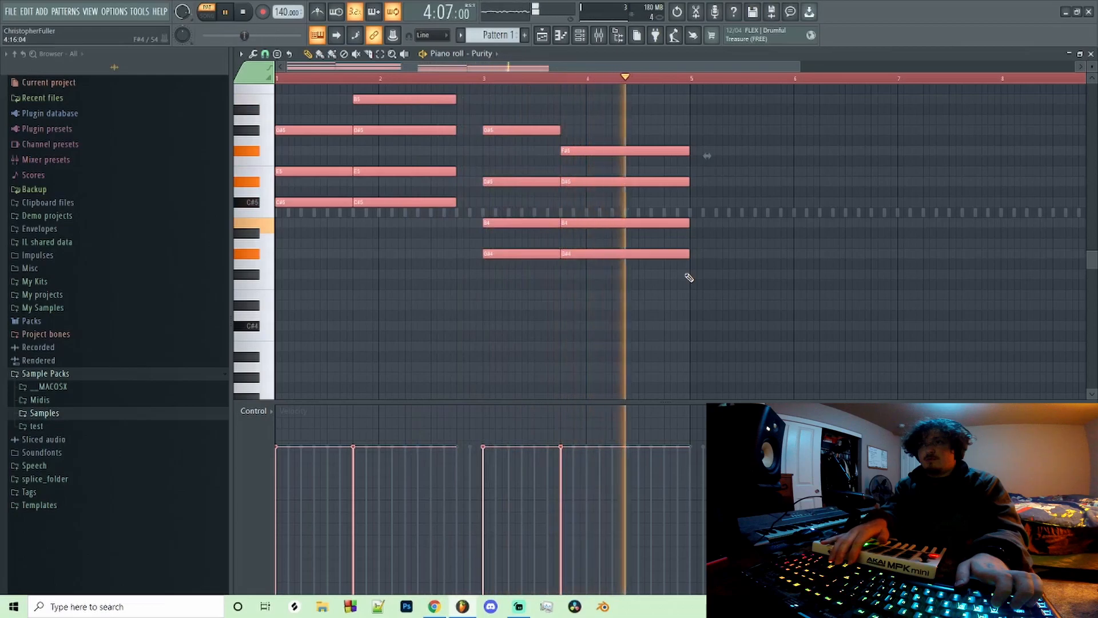
key(space)
Randomize the chord notes' velocities with bipolar levels, lower the velocities overall and play the result.
scroll(418, 264, up, 4)
key(alt+r)
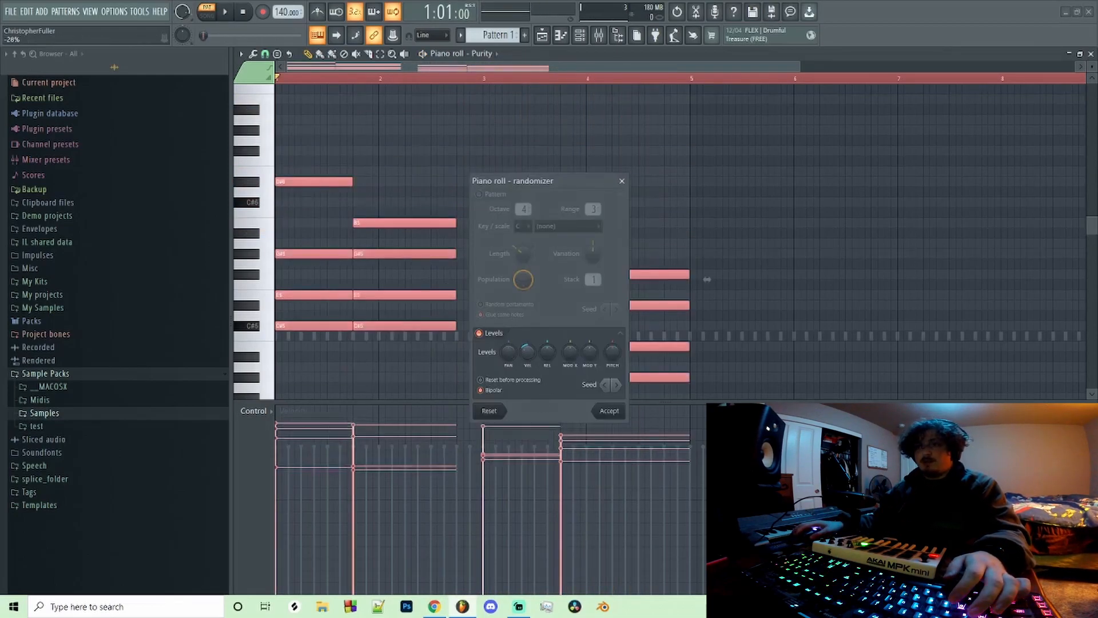
click(609, 410)
scroll(494, 264, down, 7)
scroll(492, 271, up, 3)
scroll(490, 273, down, 4)
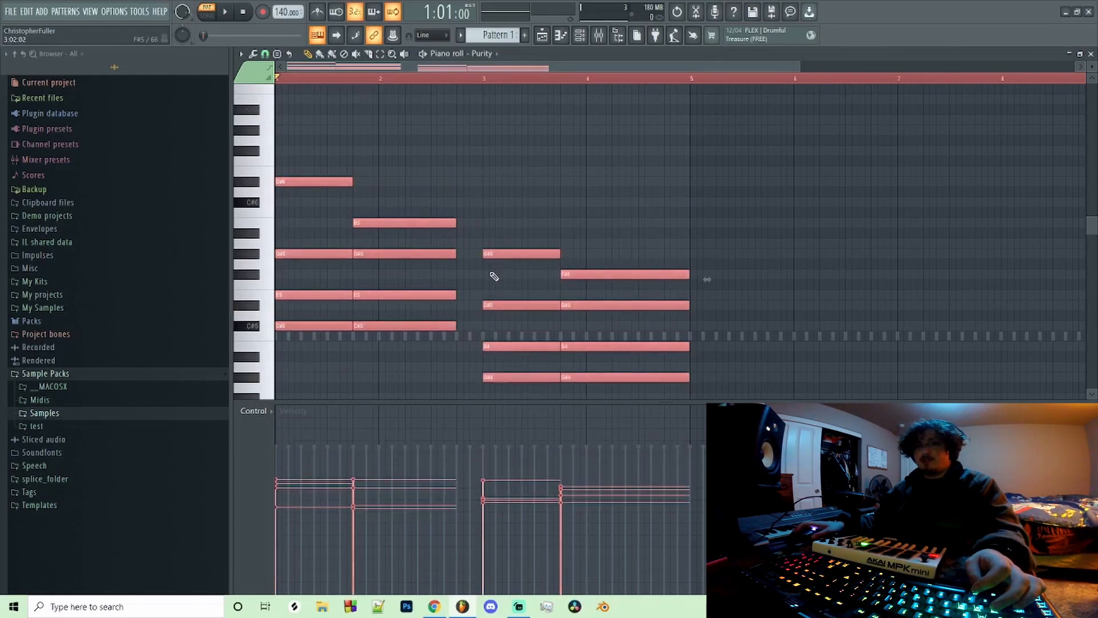
scroll(491, 272, up, 2)
key(space)
scroll(490, 273, down, 4)
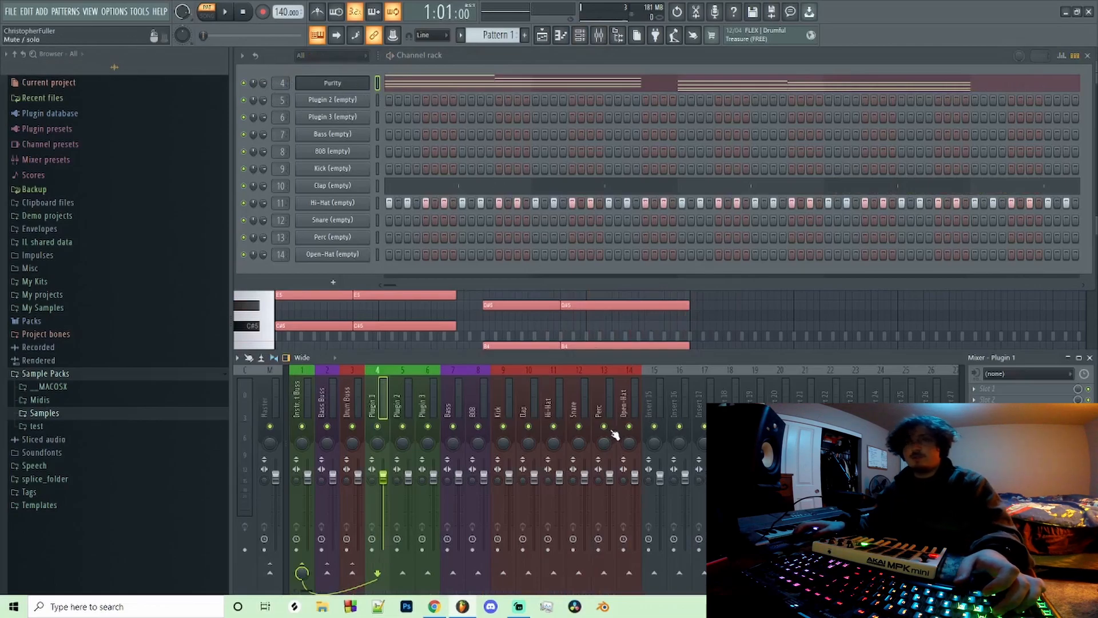
Copy the Purity chords into the Plugin 2 channel and replace that channel's instrument with Purity.
right_click(350, 98)
click(332, 102)
right_click(335, 101)
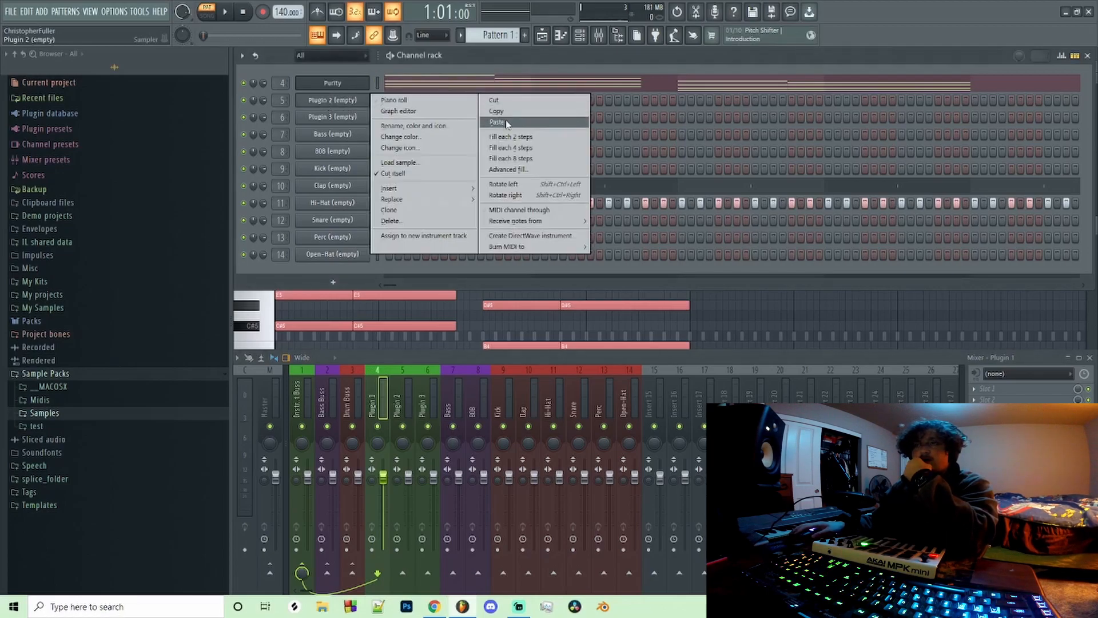
click(507, 123)
right_click(323, 101)
mouse_move(395, 200)
click(591, 441)
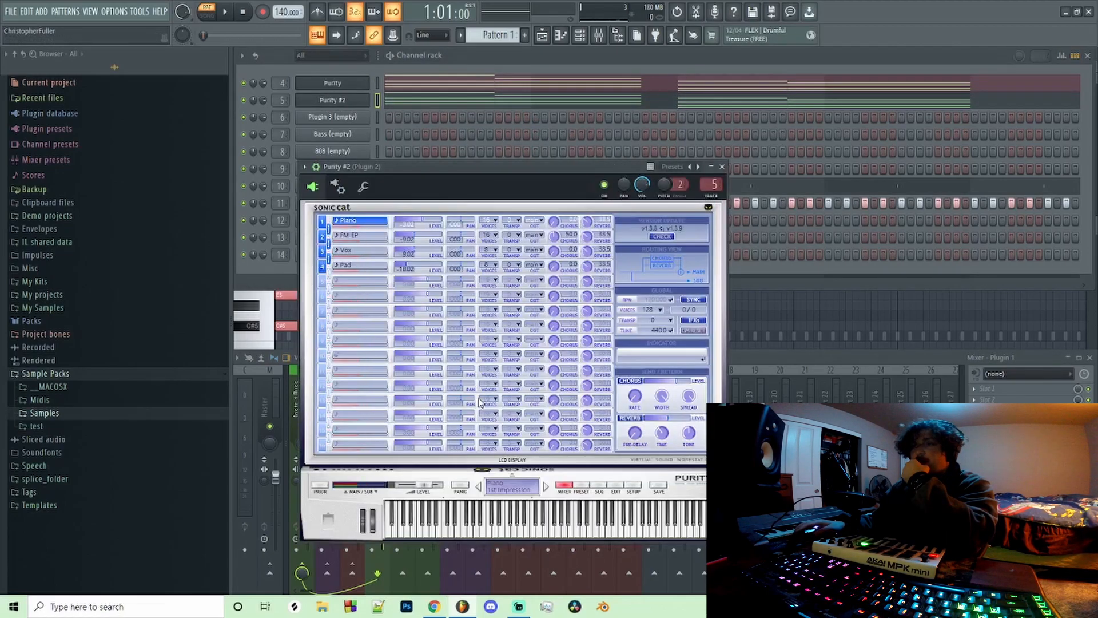
Load the You Know 60 preset from the Slow Synth category in the second Purity instance.
click(577, 485)
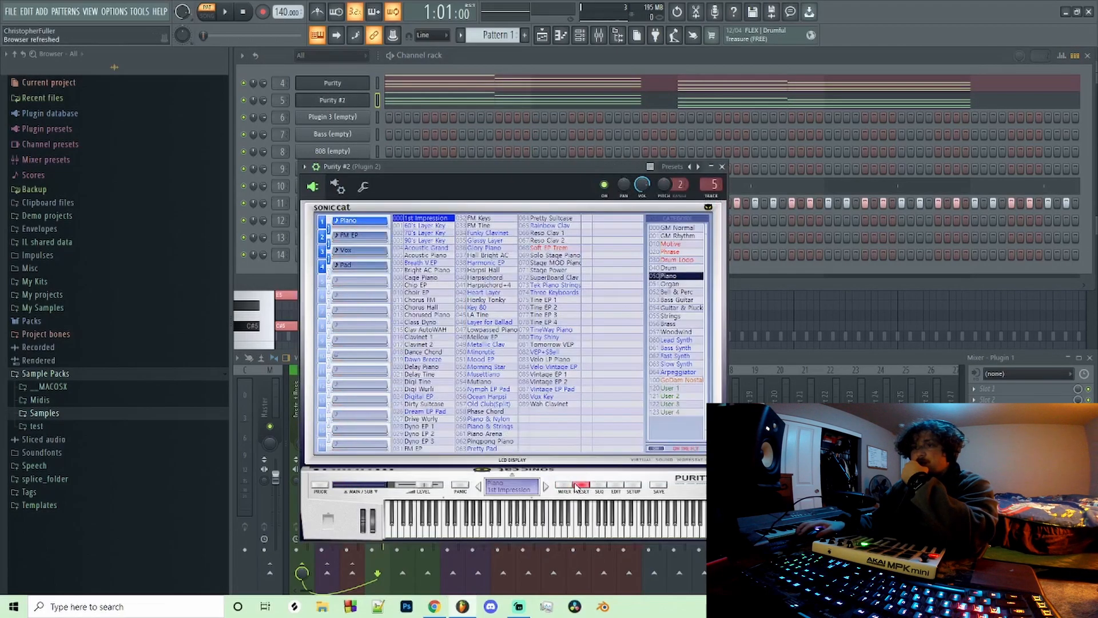
click(675, 364)
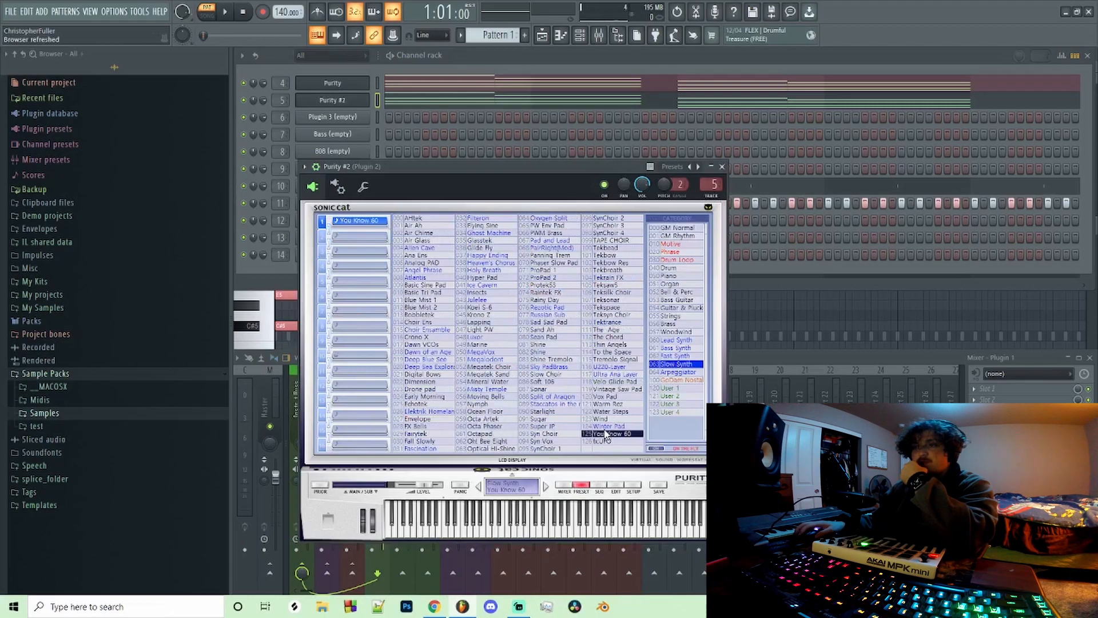
click(721, 166)
Transpose all of the Purity #2 channel's notes down one octave in its piano roll.
right_click(368, 102)
click(403, 99)
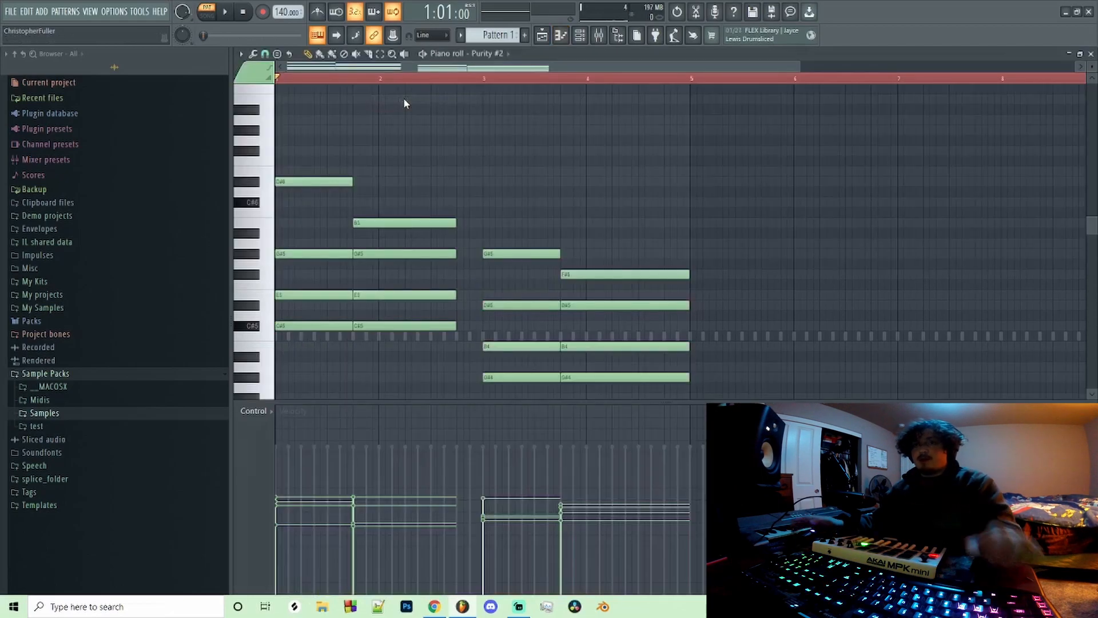
key(ctrl+a)
key(ctrl+Down)
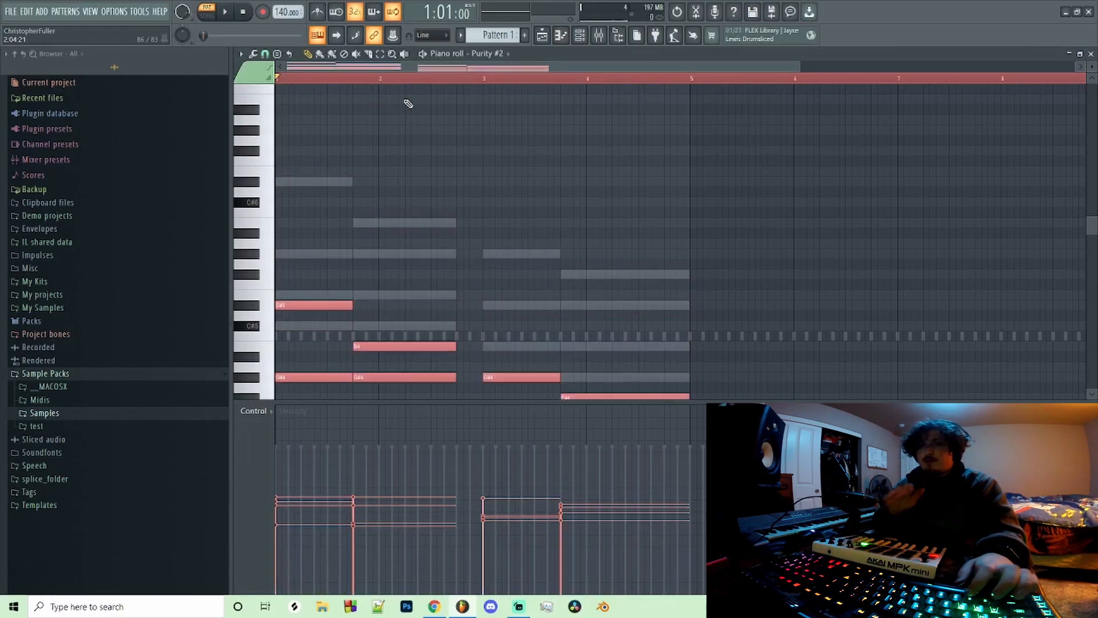
Randomize the panning of all Purity #2 notes and play the pattern.
scroll(409, 104, up, 1)
key(alt+r)
drag(508, 350, 508, 332)
click(616, 411)
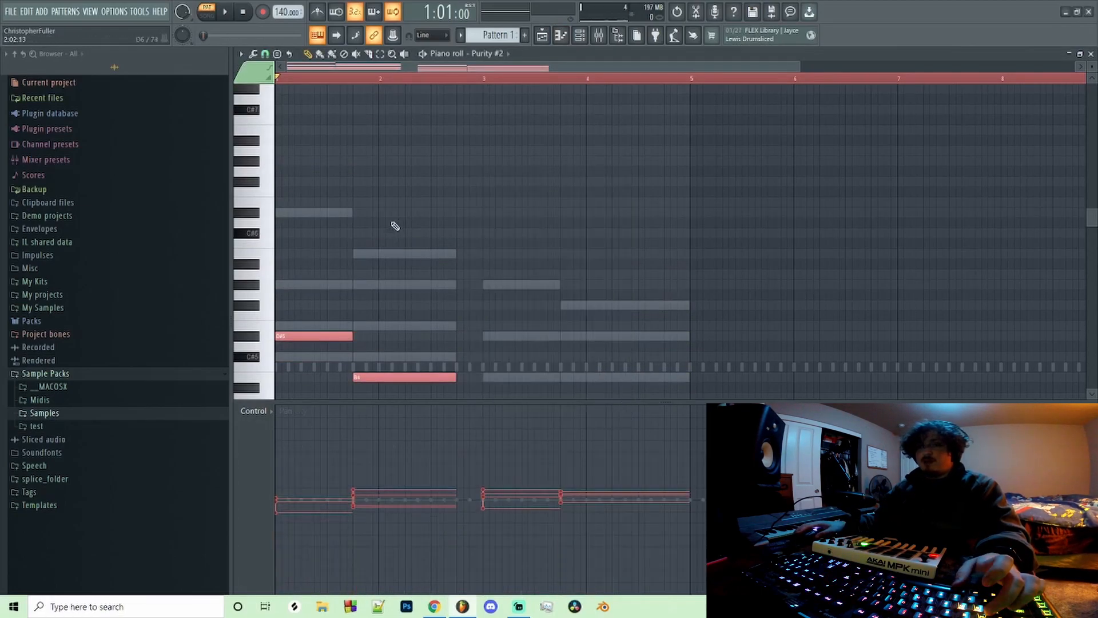
key(ctrl+d)
key(space)
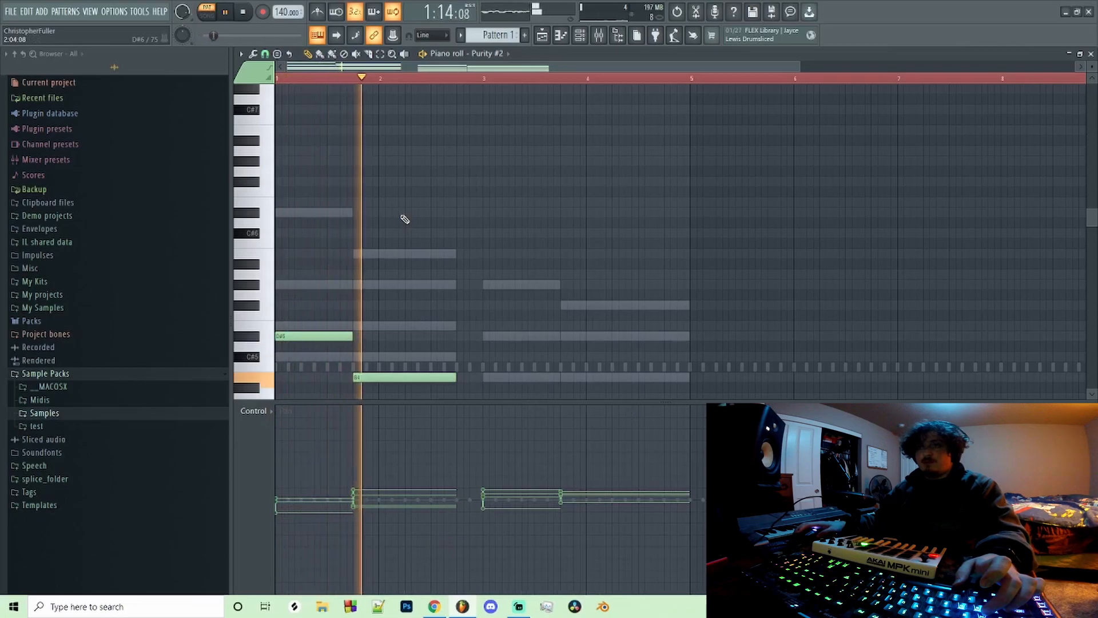
Replace the Plugin 3 channel's instrument with Purity and load the V.Ana Strings 2 preset from the Strings category.
key(F6)
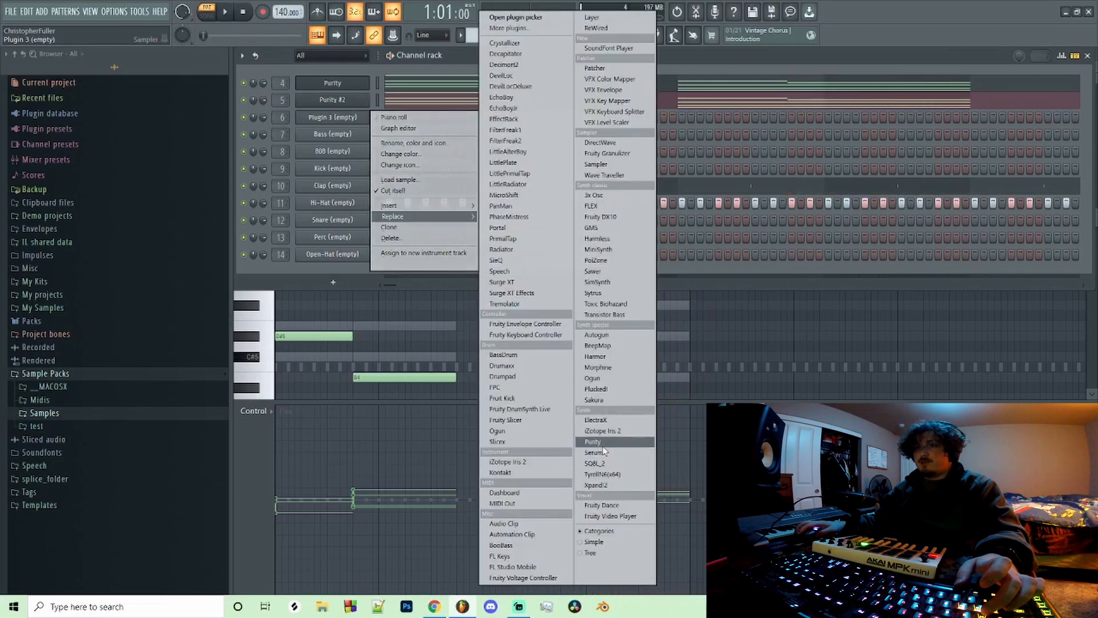
click(602, 445)
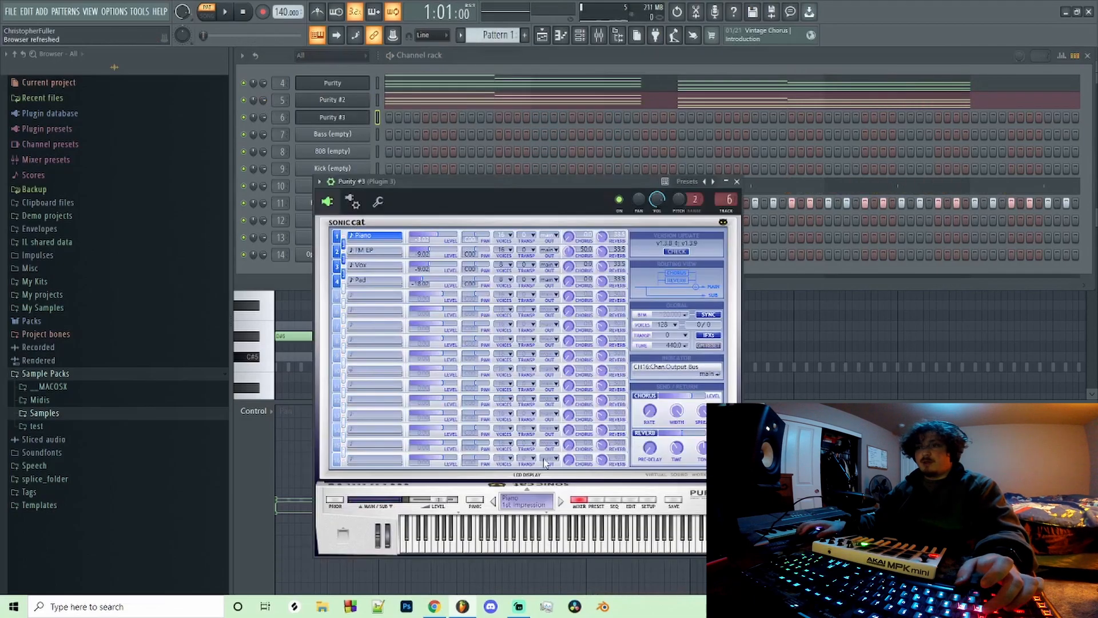
click(600, 501)
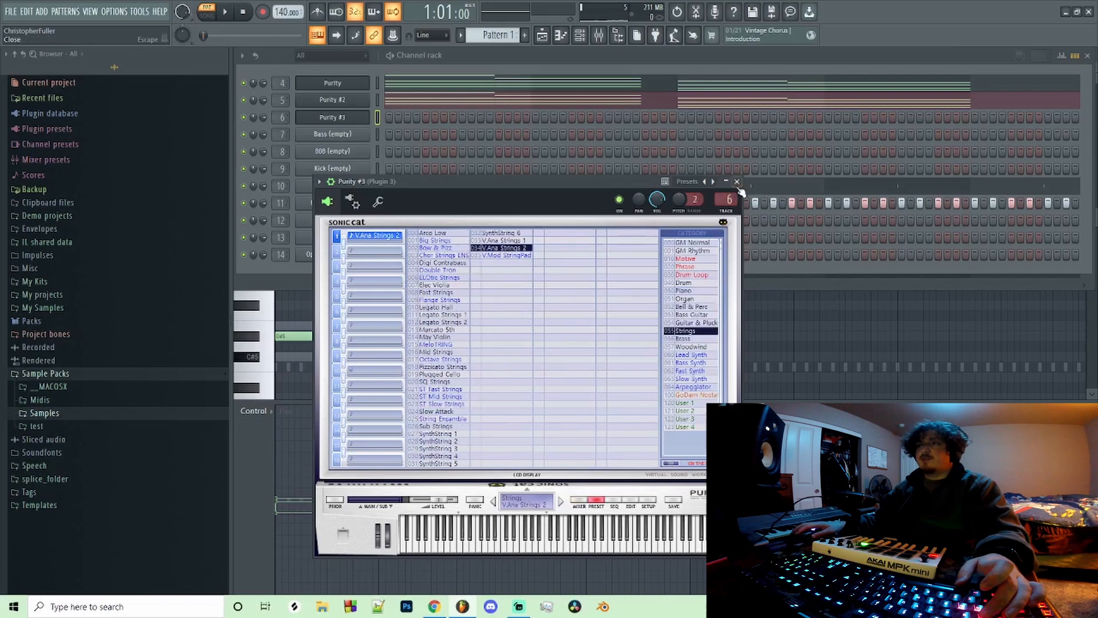
click(737, 182)
Add a sustained G#5 across four bars in Purity #3, raise it two octaves and play it with the chords.
key(F7)
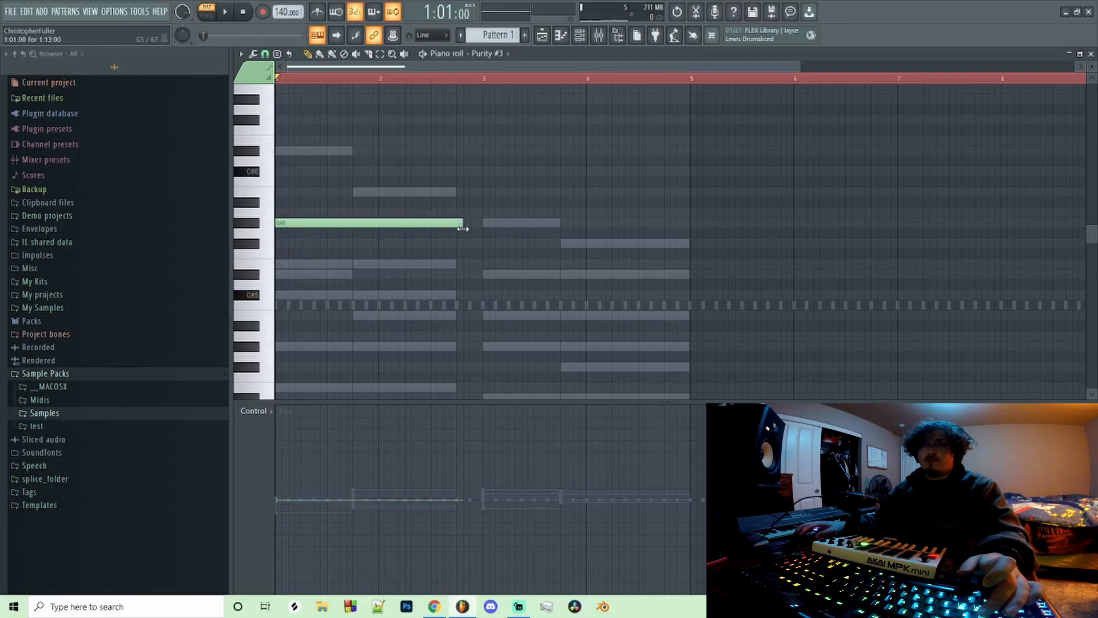
drag(462, 229, 678, 236)
key(ctrl+Up)
key(ctrl+Up)
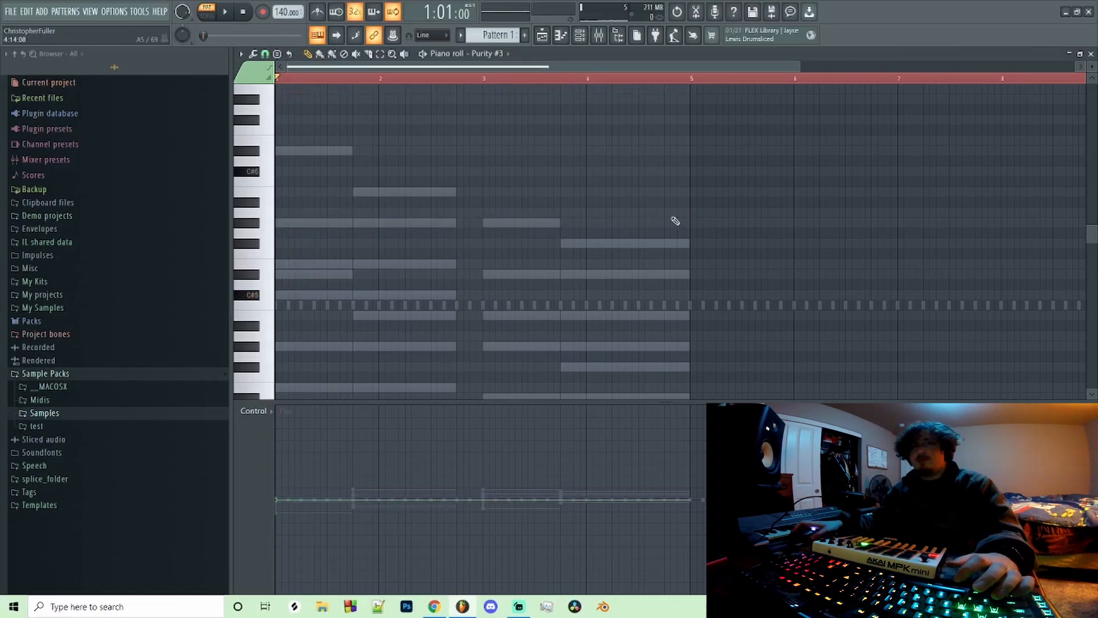
scroll(402, 196, up, 3)
key(space)
Duplicate the four-bar parts of all three Purity channels into bars 5 to 8.
key(F6)
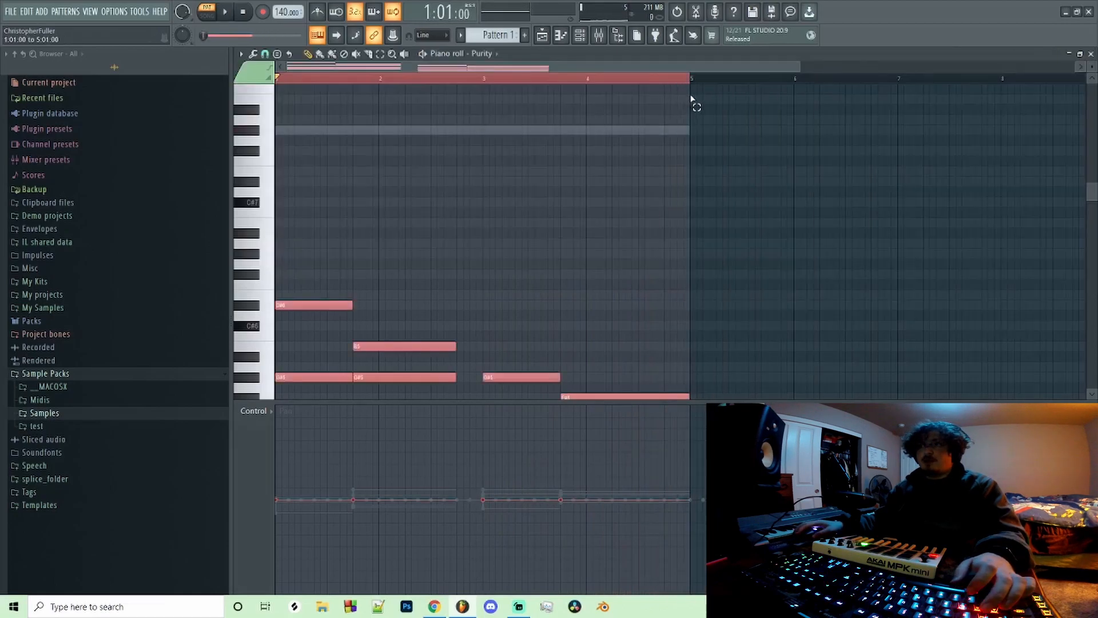
key(ctrl+b)
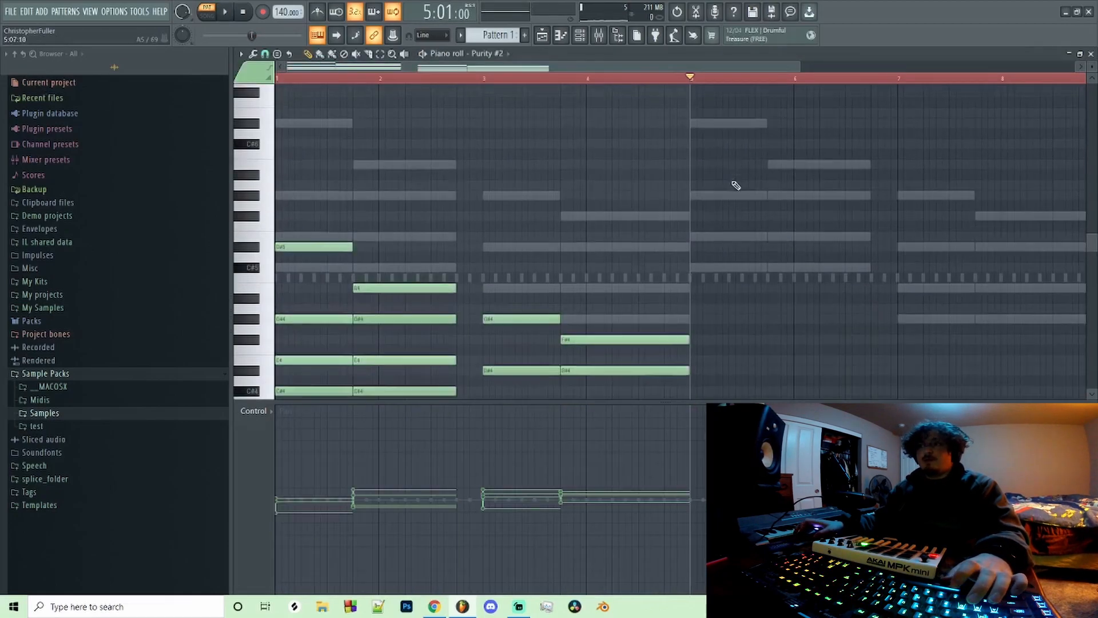
key(ctrl+a)
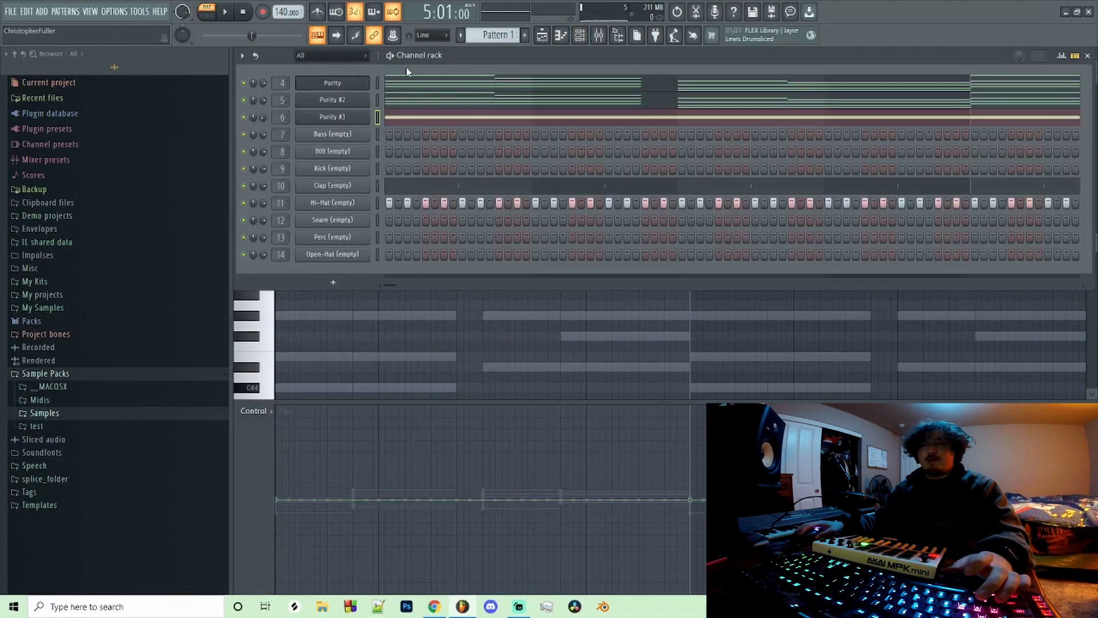
Vary the first Purity channel's top line with E6 in bar 1 and B5 in bar 3, deleting the extra E6 and D#6 near the end of bar 2.
right_click(367, 83)
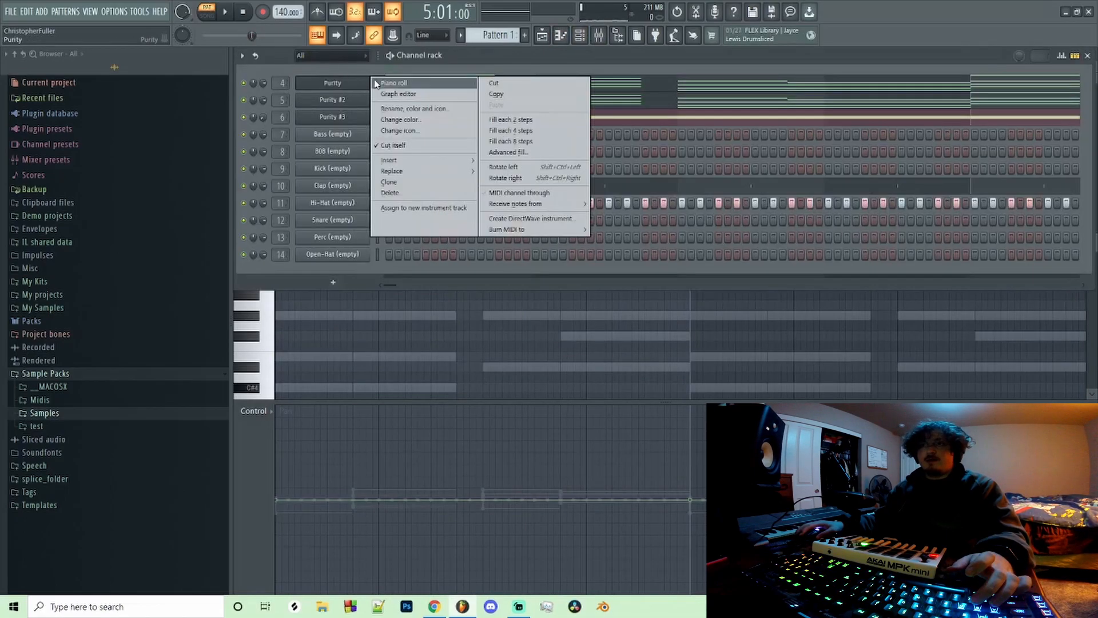
click(420, 84)
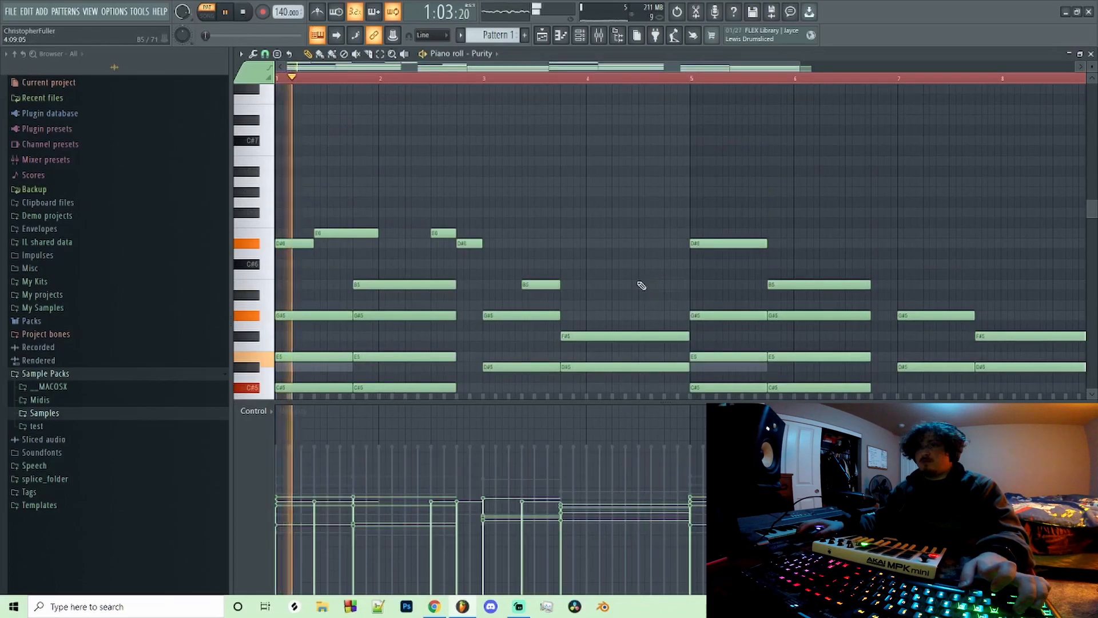
right_click(444, 233)
right_click(470, 245)
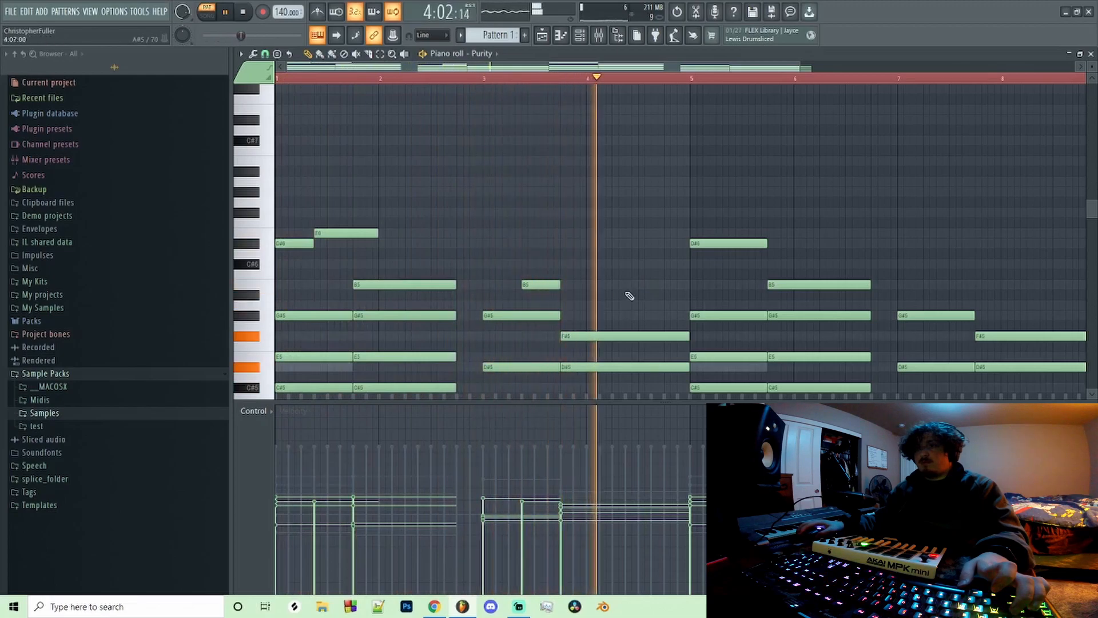
key(space)
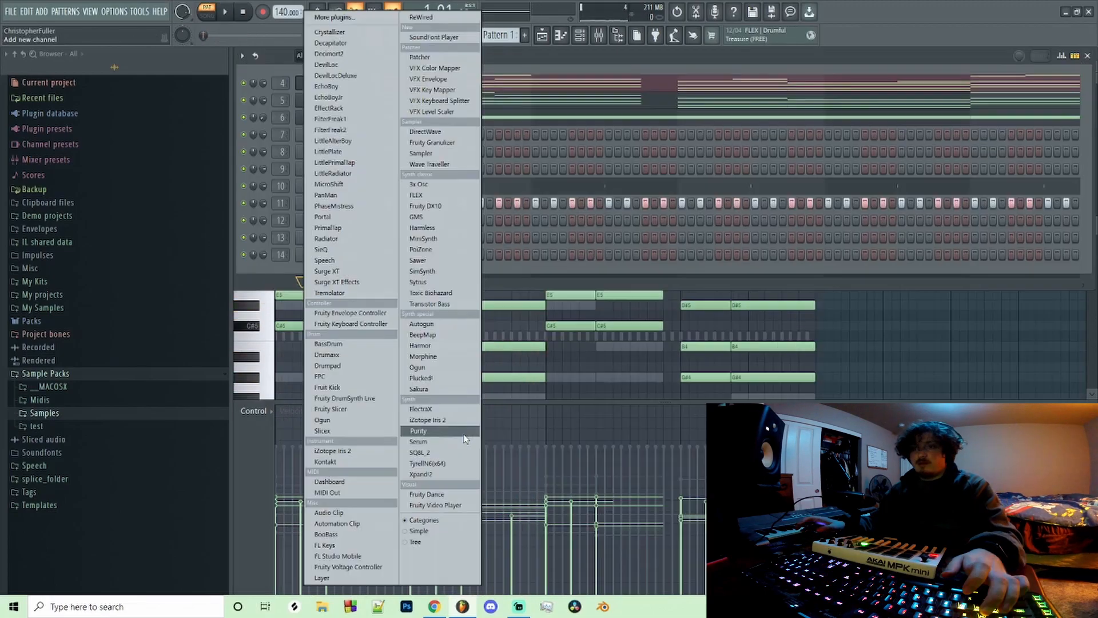
Add a fourth Purity channel, browse its Lead Synth presets and record a lead melody over the eight-bar chords.
click(464, 434)
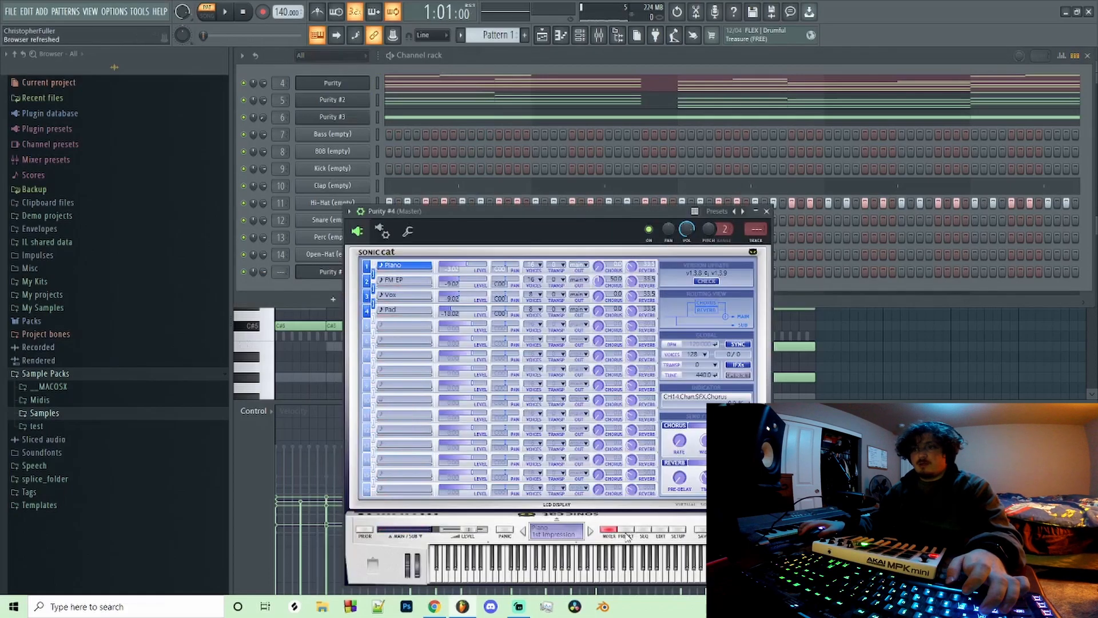
click(627, 533)
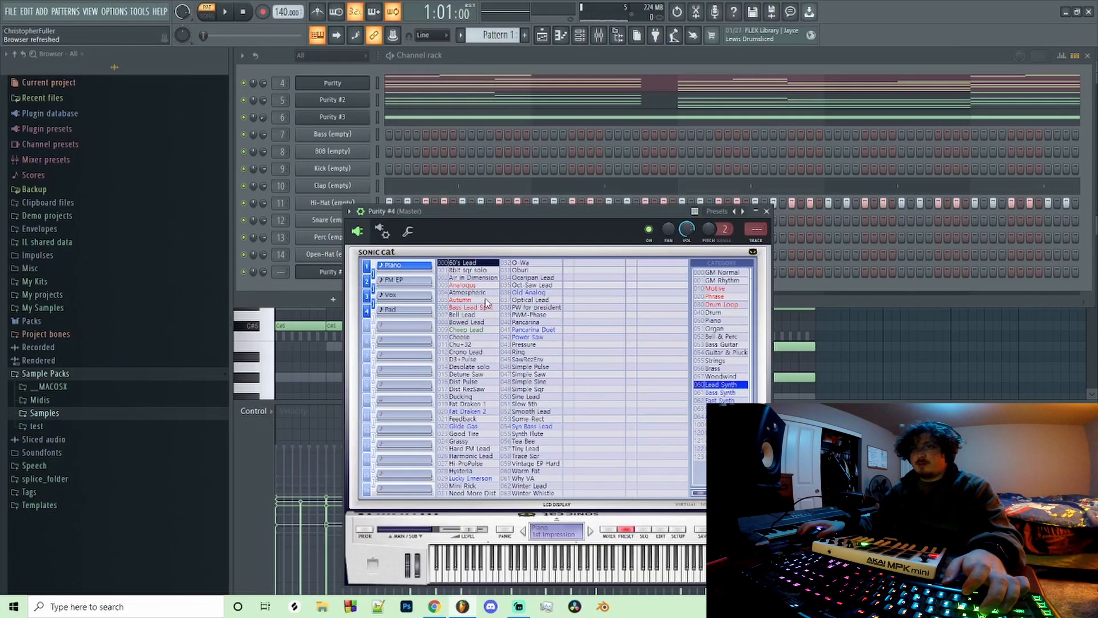
click(238, 268)
click(225, 12)
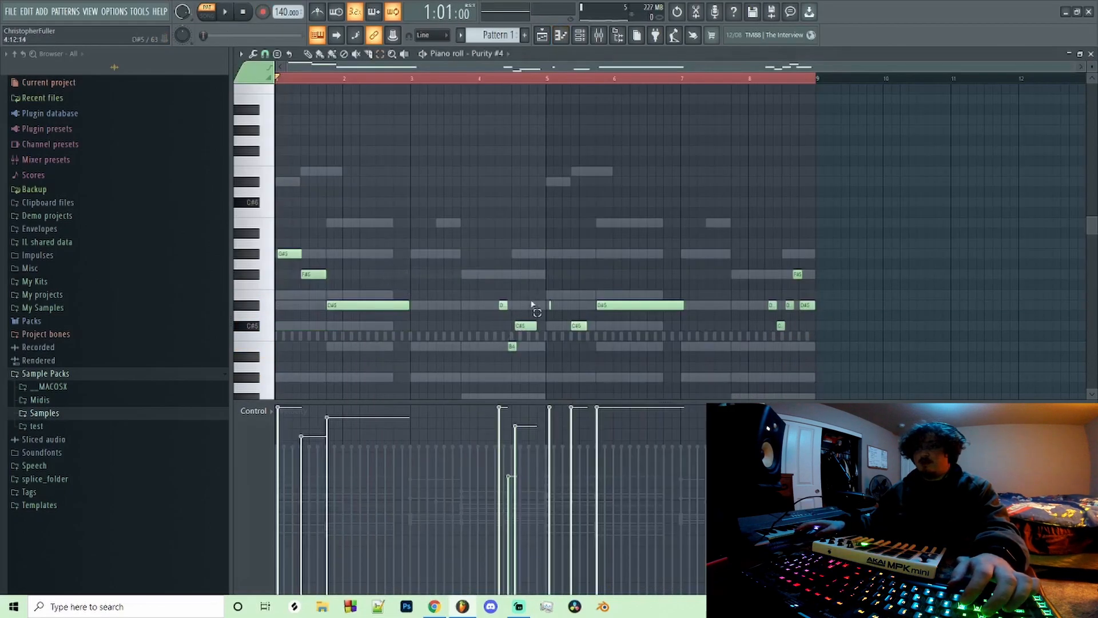
Clean up the recorded Purity #4 melody, replacing the stray notes around bars 4 to 6, and taper the velocities of bar 4's short run downward.
drag(535, 294, 584, 355)
drag(660, 373, 485, 270)
key(Delete)
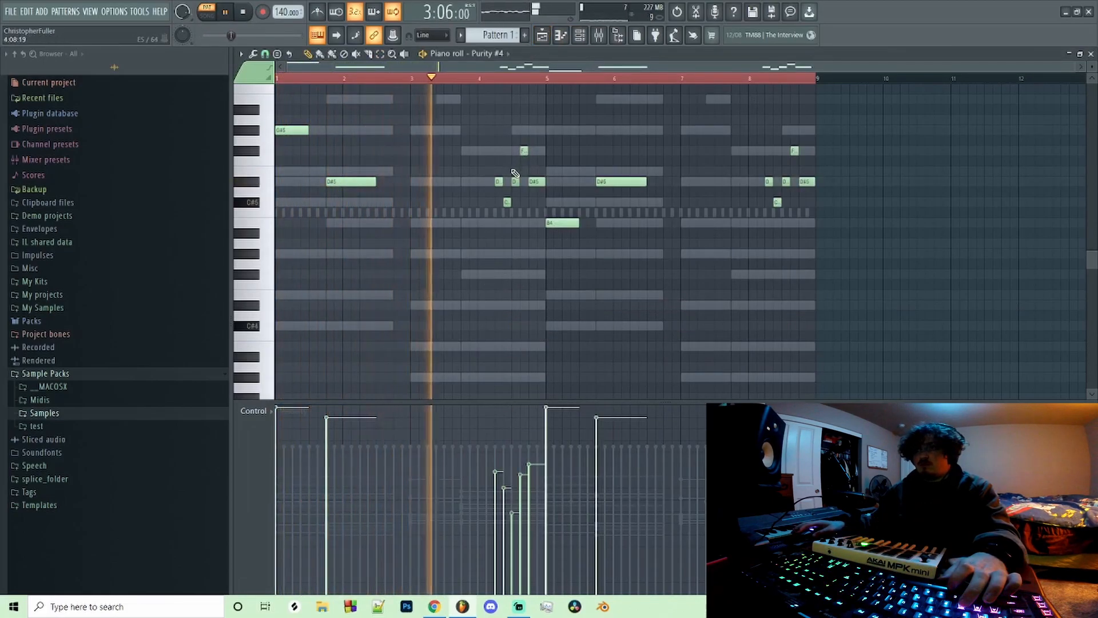
mouse_move(494, 496)
mouse_down()
mouse_move(517, 507)
mouse_move(528, 483)
mouse_move(529, 523)
mouse_move(494, 506)
mouse_up()
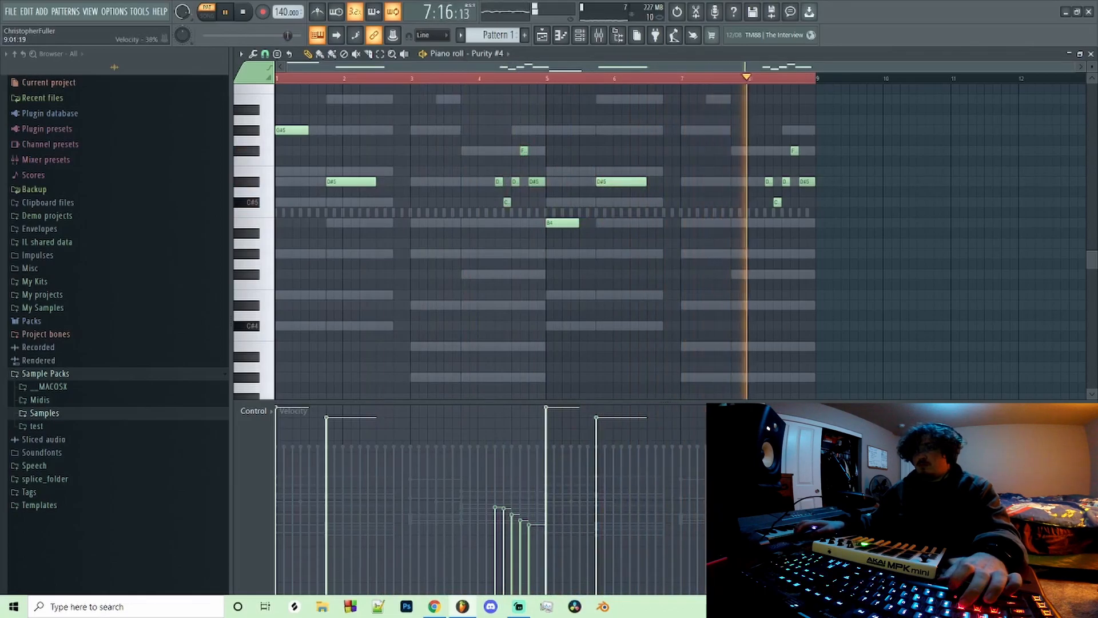
Reorder the channel rack so that Purity #4 sits directly below Purity and Kick sits below 808.
key(F6)
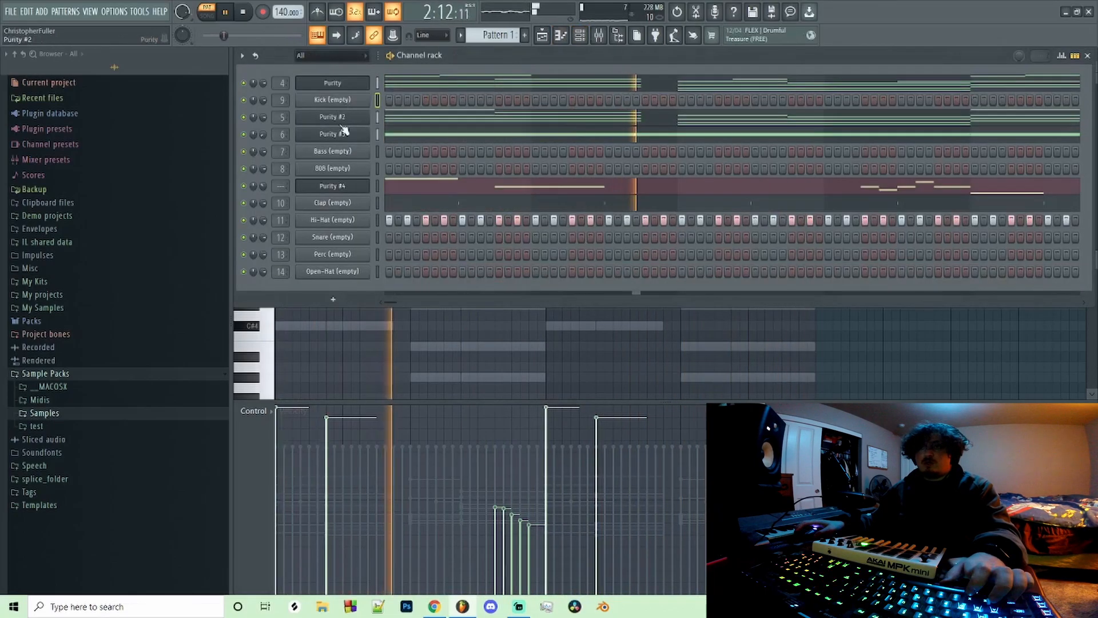
scroll(342, 187, up, 5)
scroll(337, 121, down, 3)
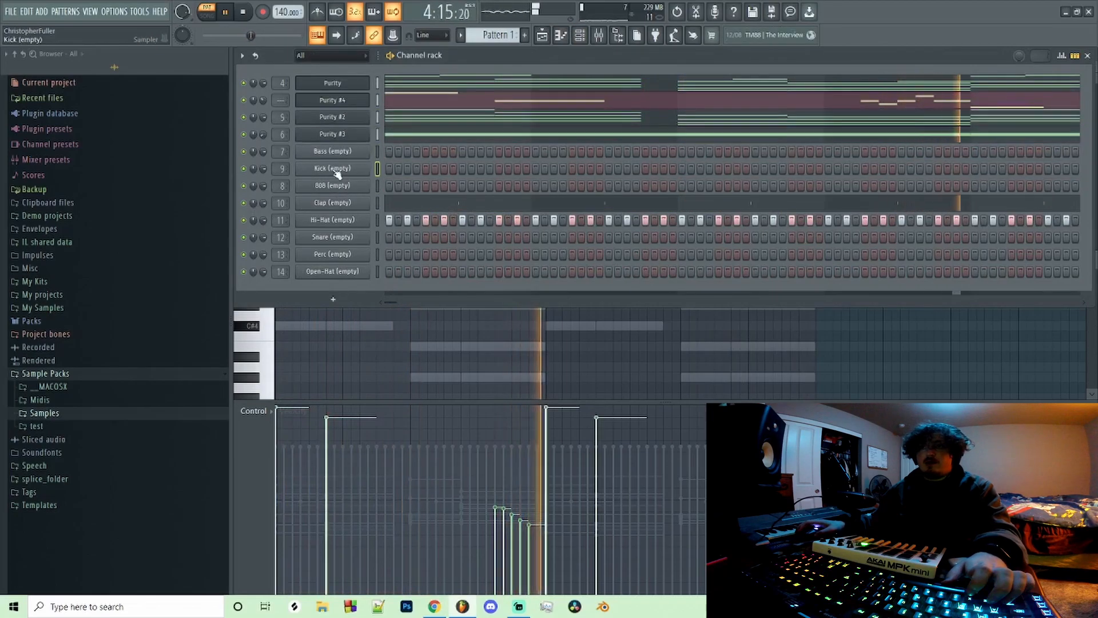
scroll(336, 171, up, 1)
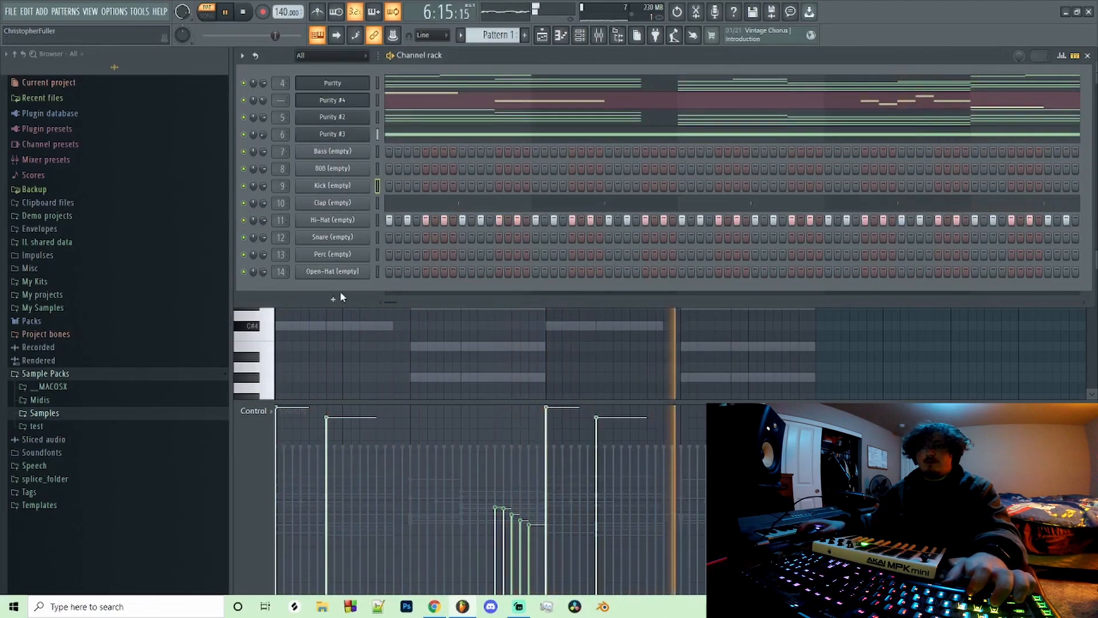
Add a fifth Purity channel and write a counter-melody: F#5, E5, D#5 from bar 3 and D#5, F#5, D#5 from bar 7.
key(space)
click(341, 297)
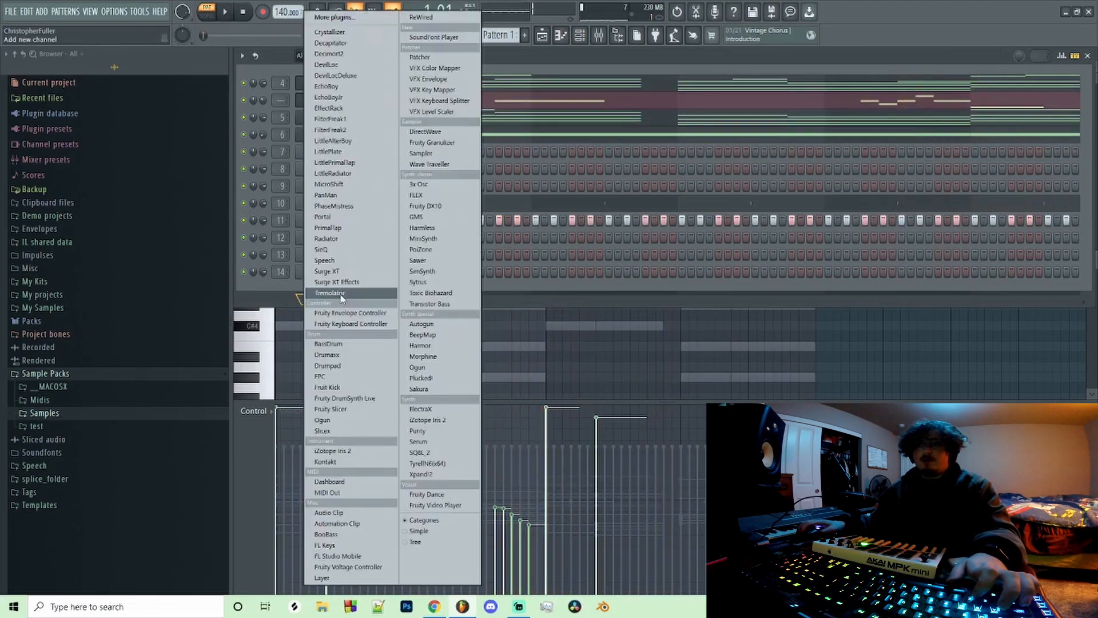
click(417, 430)
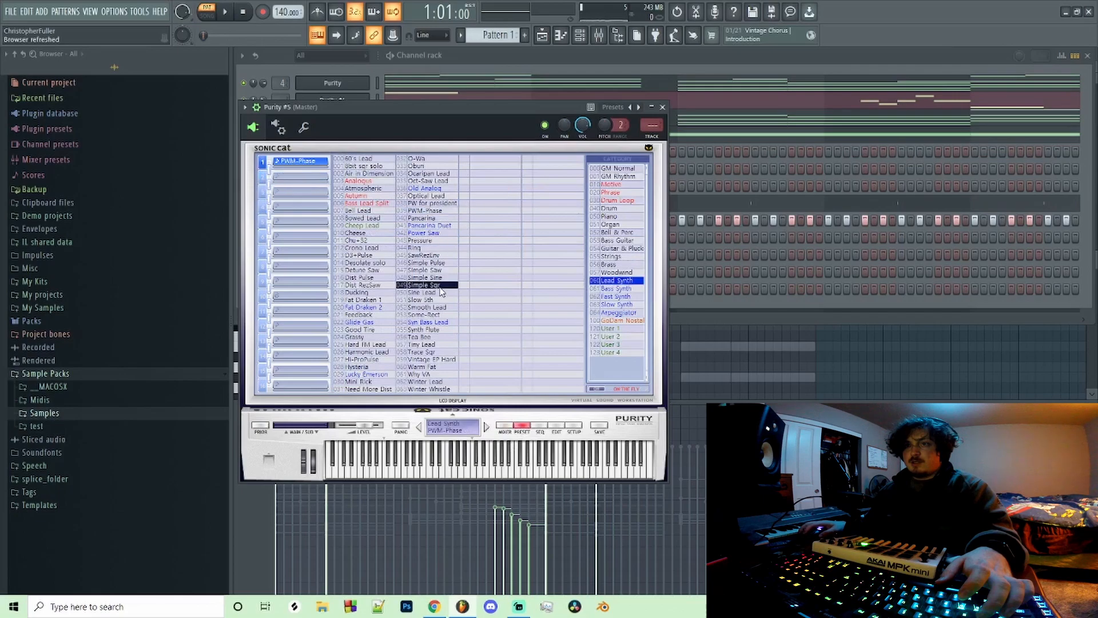
key(F7)
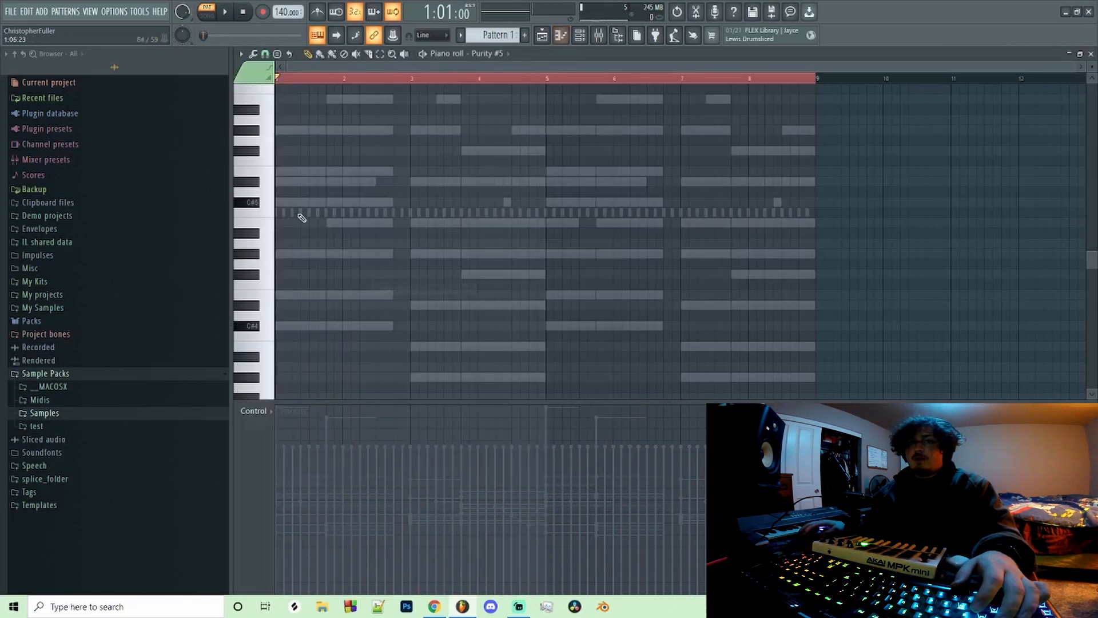
click(578, 33)
click(350, 289)
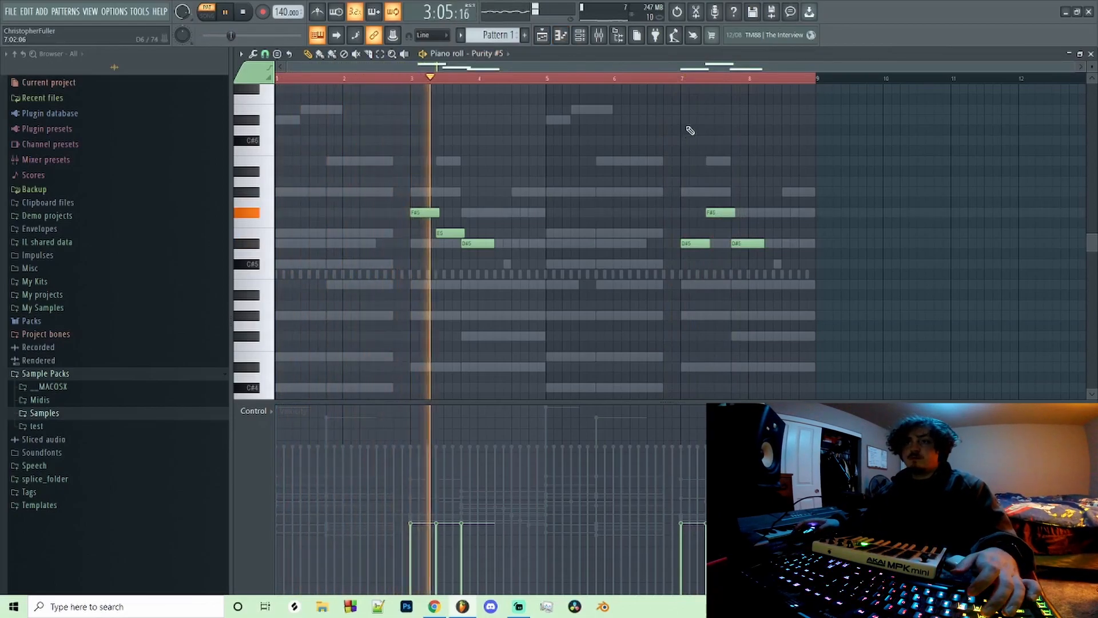
Move Purity #5 directly below Purity #4, select both channels and route them to mixer tracks 7 and 8.
click(579, 35)
drag(344, 288, 346, 117)
right_click(376, 100)
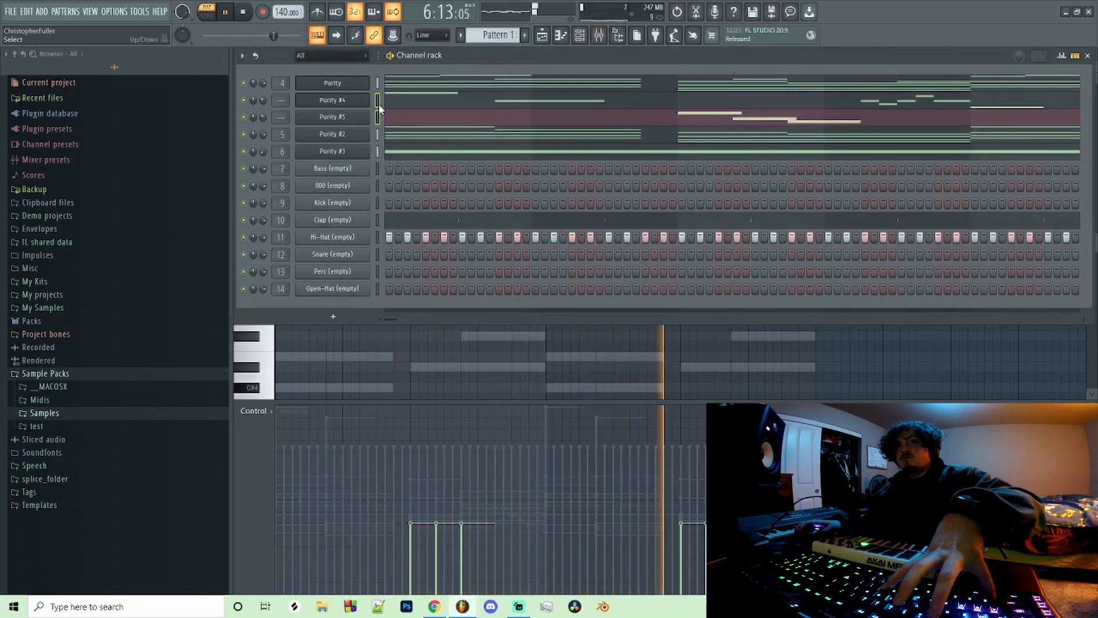
key(super+l)
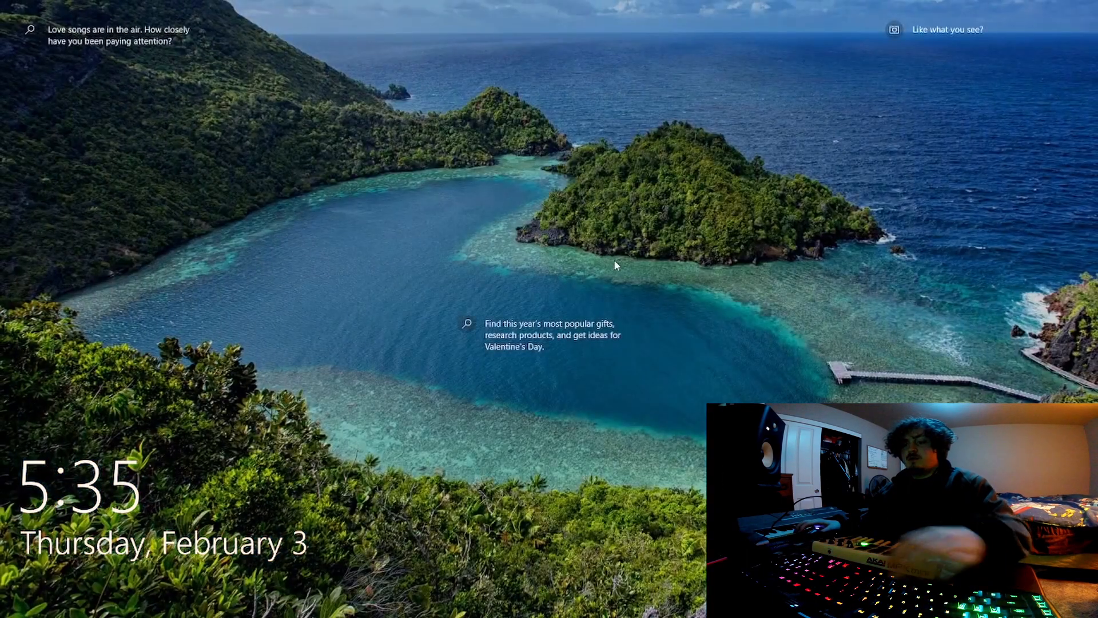
click(616, 265)
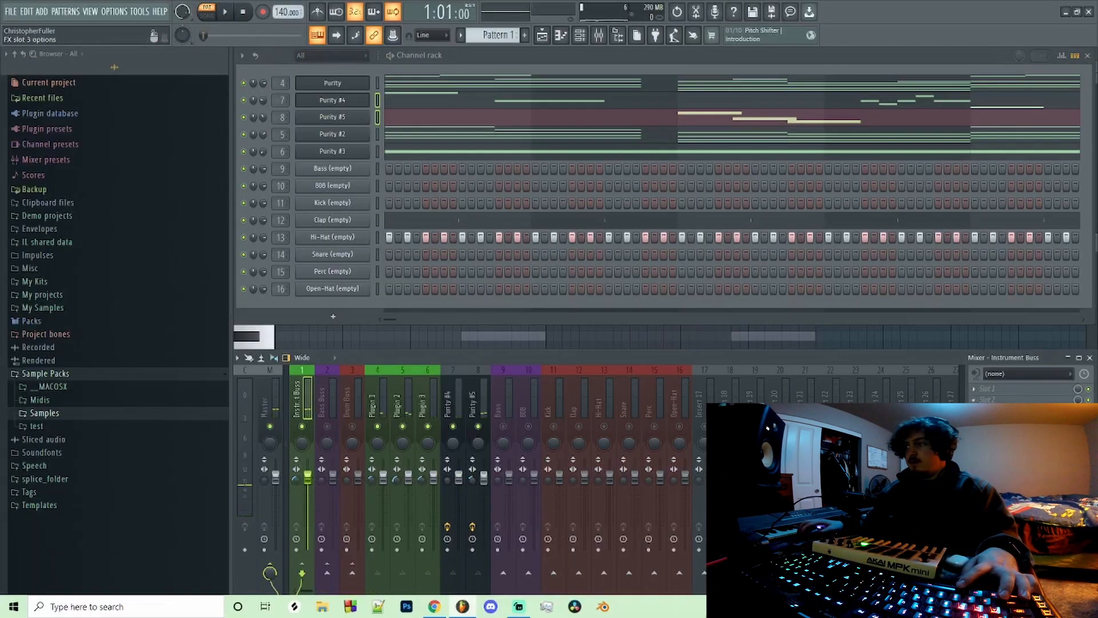
Load ValhallaVintageVerb and OTT on the Instrument Buss mixer track and listen to the loop through them.
click(974, 410)
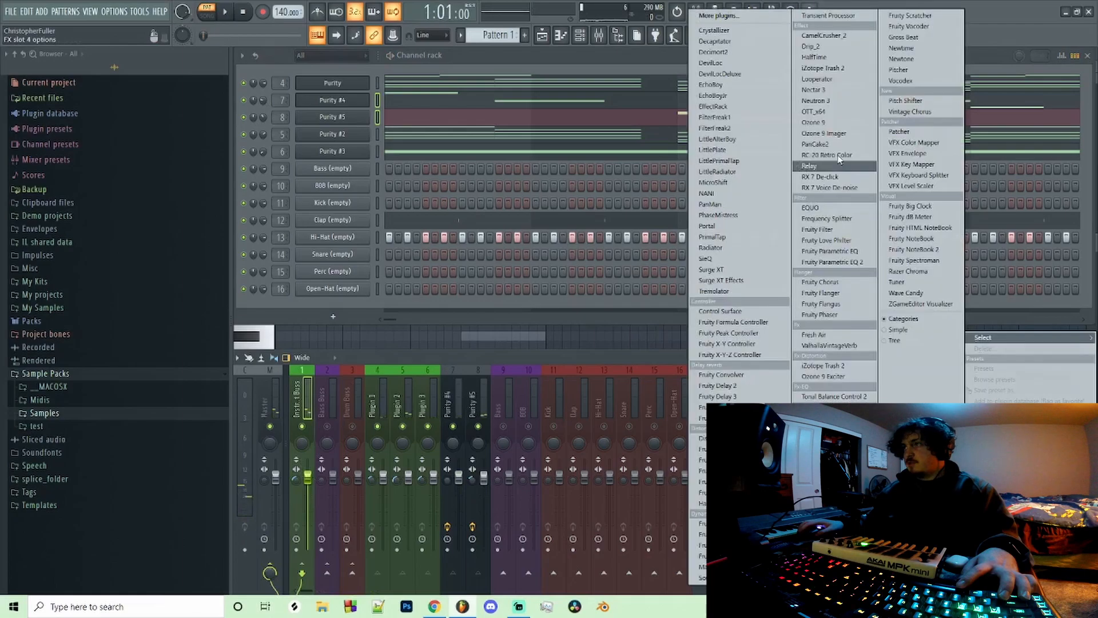
click(822, 113)
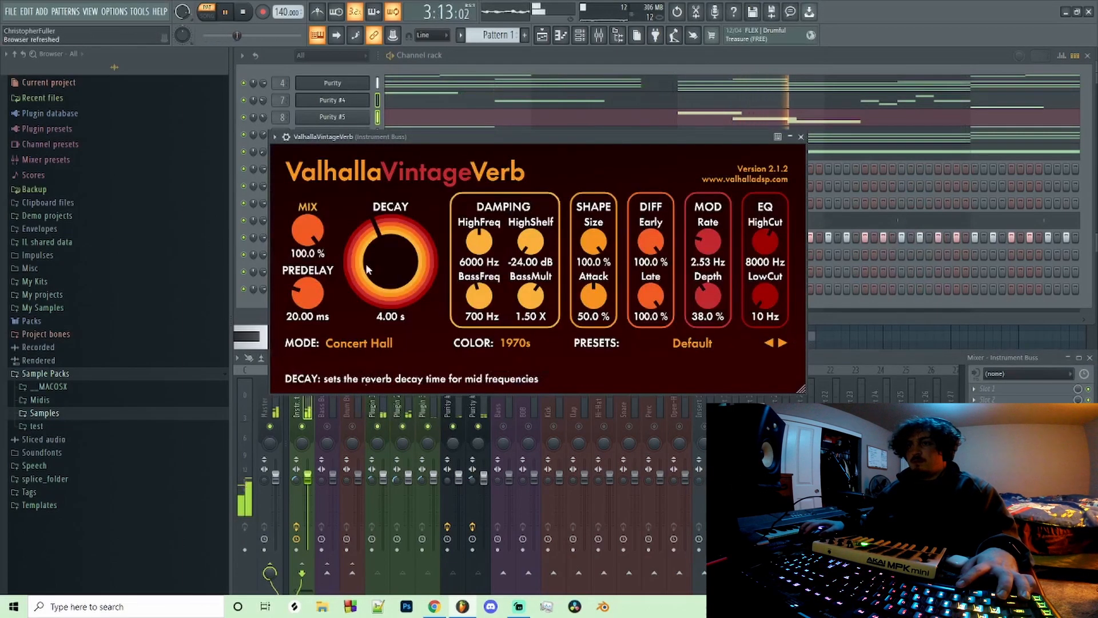
scroll(372, 235, down, 3)
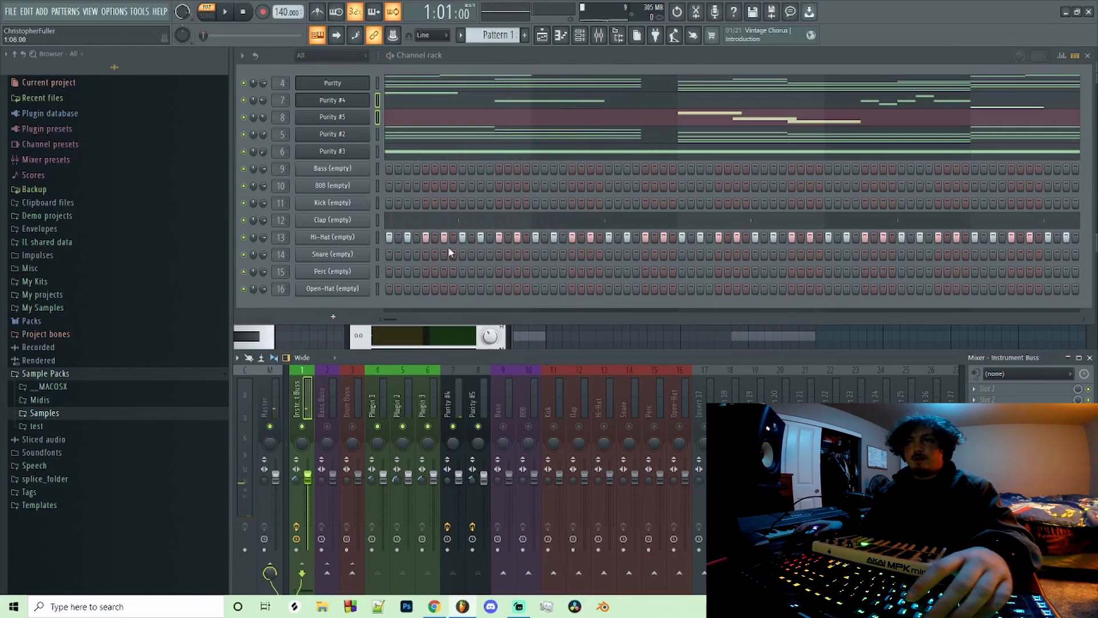
Load the snow clap and plugg hi-hat samples from the pluggnb drum kit into the Clap and Hi-Hat channels.
click(57, 413)
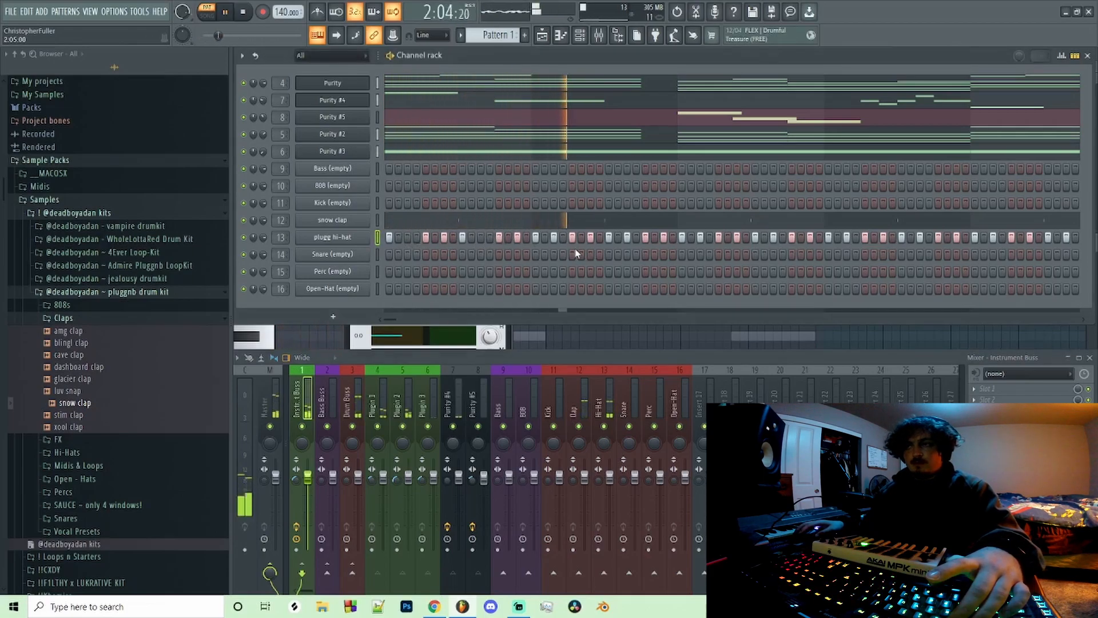
key(space)
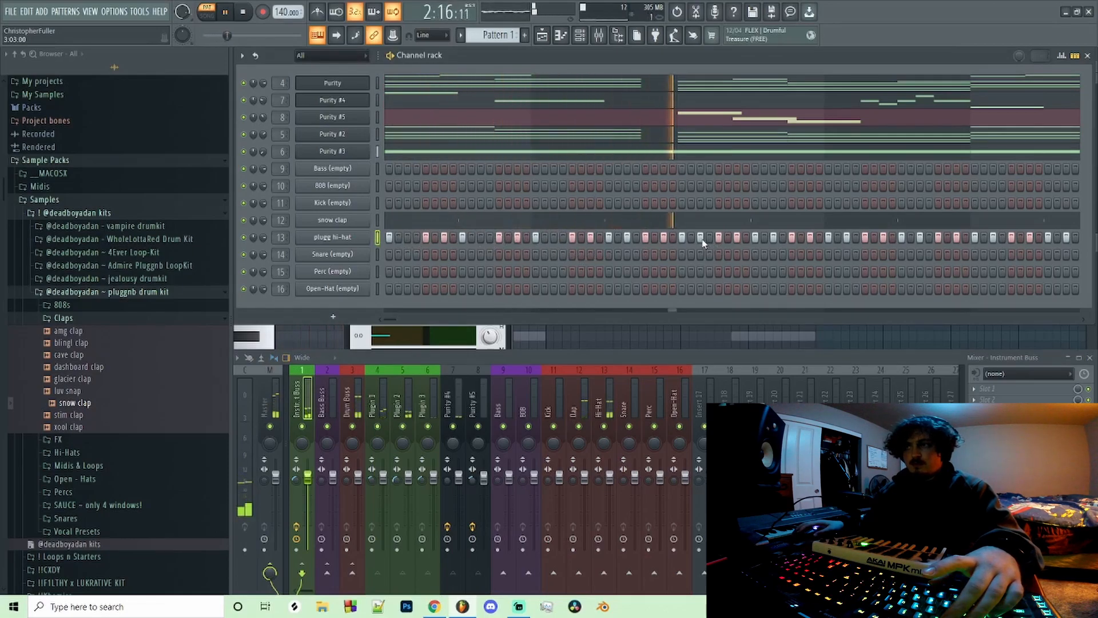
Delete the plugg hi-hat notes from bar 3 onward and repeat its gapped two-bar pattern through bar 8.
right_click(312, 234)
click(315, 236)
key(space)
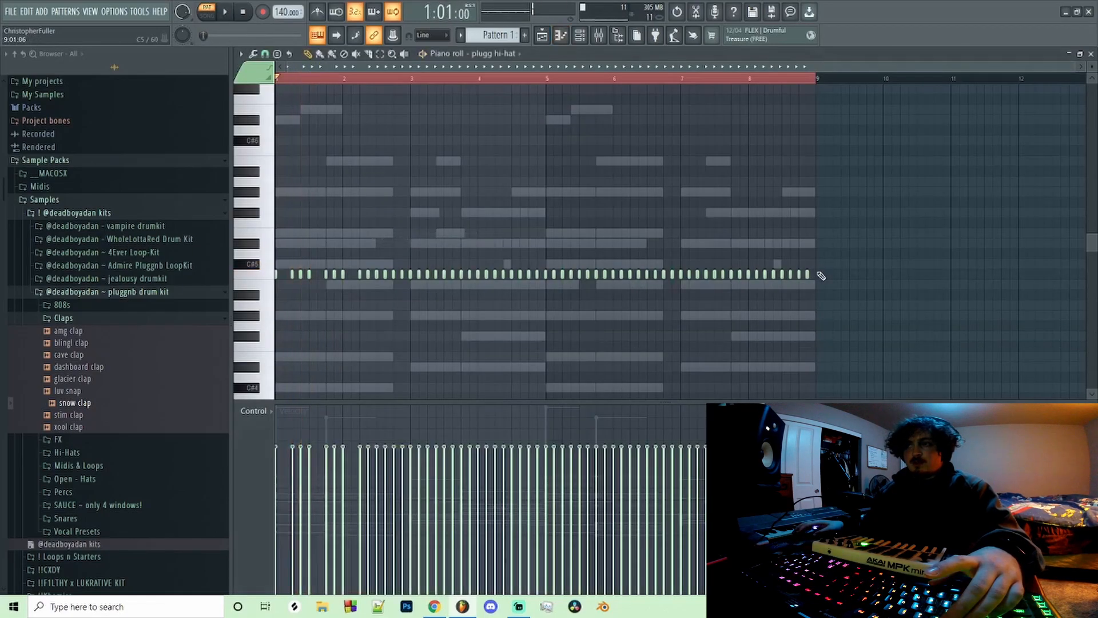
mouse_move(780, 280)
mouse_down()
mouse_move(471, 286)
mouse_move(409, 275)
mouse_up()
drag(808, 82, 414, 141)
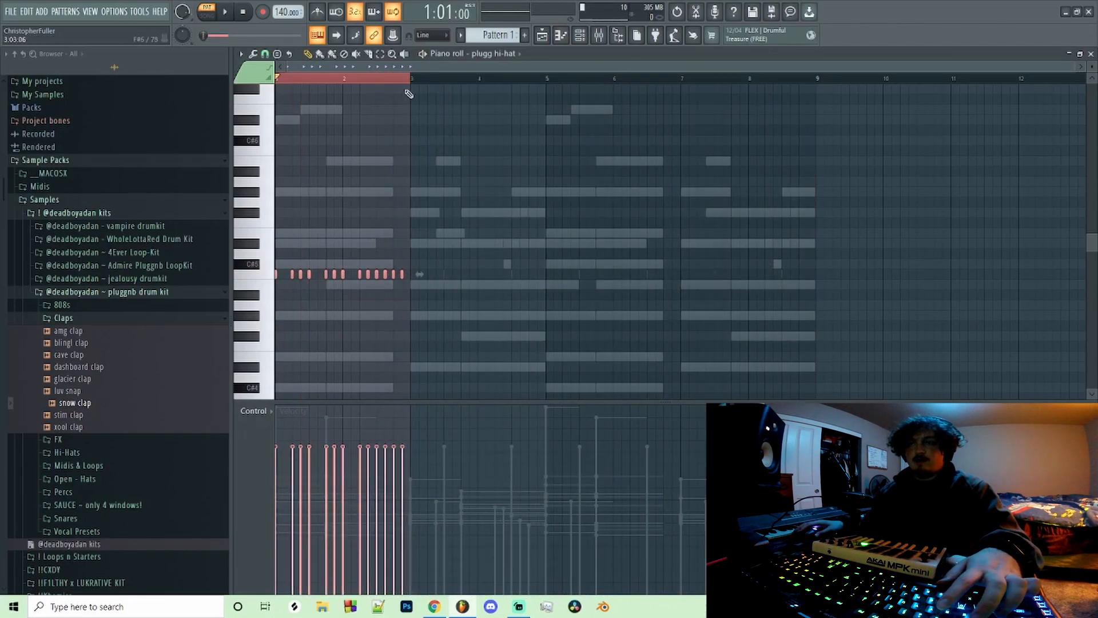
click(580, 35)
key(space)
click(523, 358)
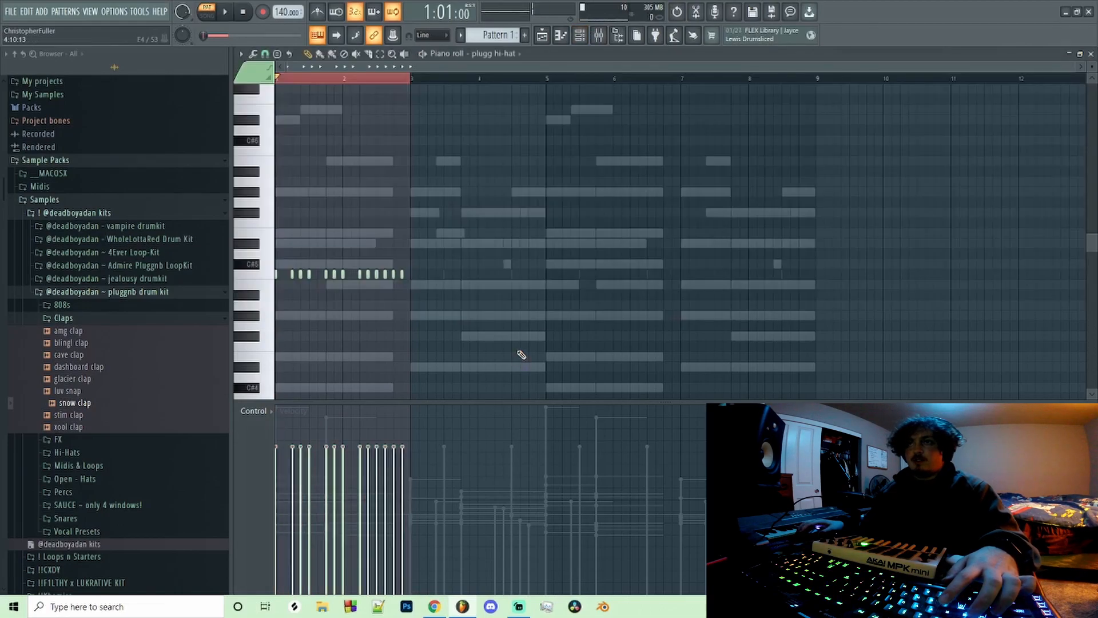
key(F6)
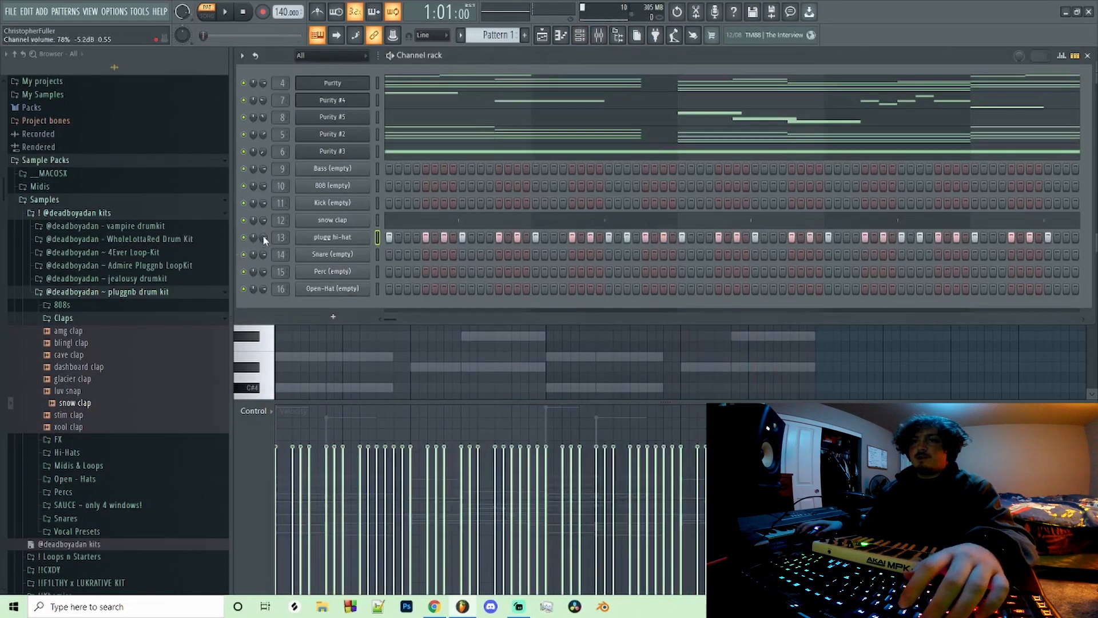
Vary the plugg hi-hat's first four bars with quick extra hits and replace bars 5 to 8 with a copy of them.
key(F7)
key(space)
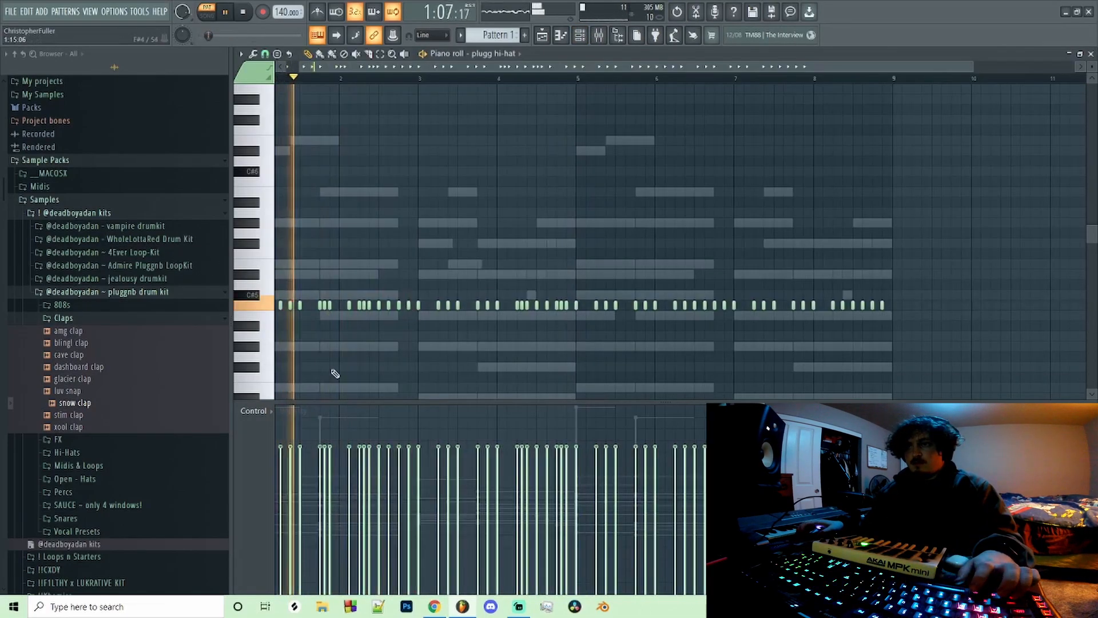
drag(814, 308, 545, 306)
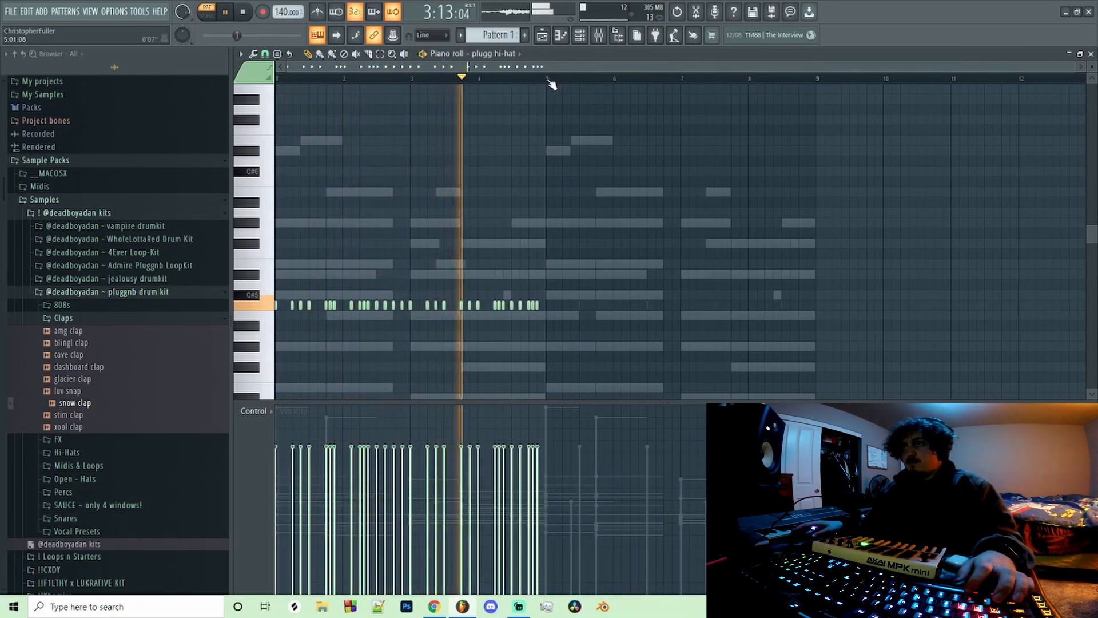
key(ctrl+a)
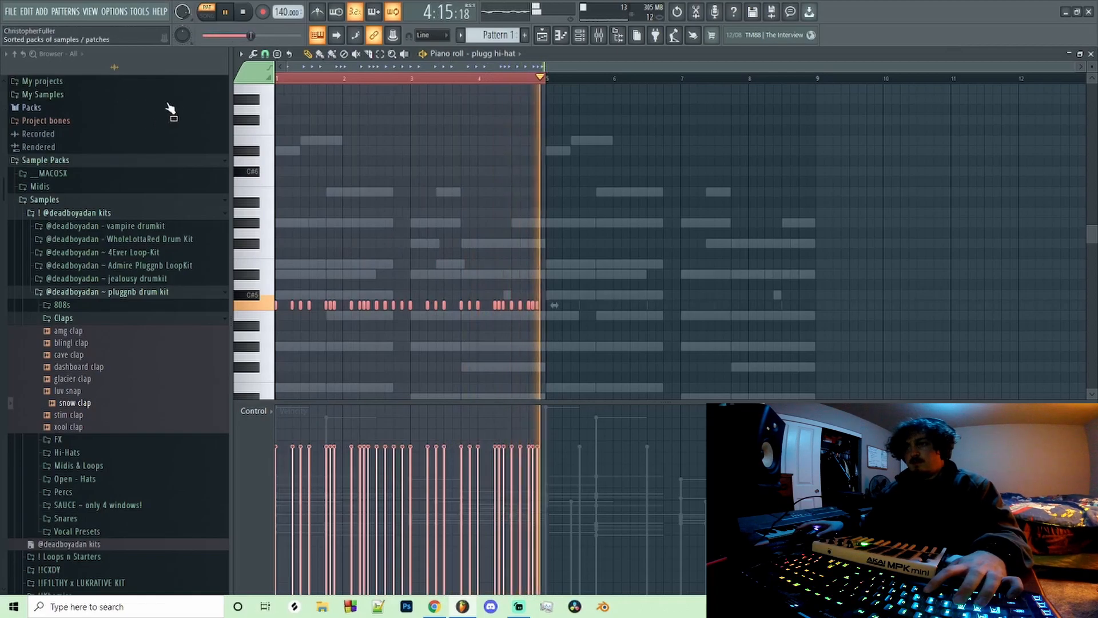
key(ctrl+b)
Lower the channel volume of the plugg hi-hat.
key(F6)
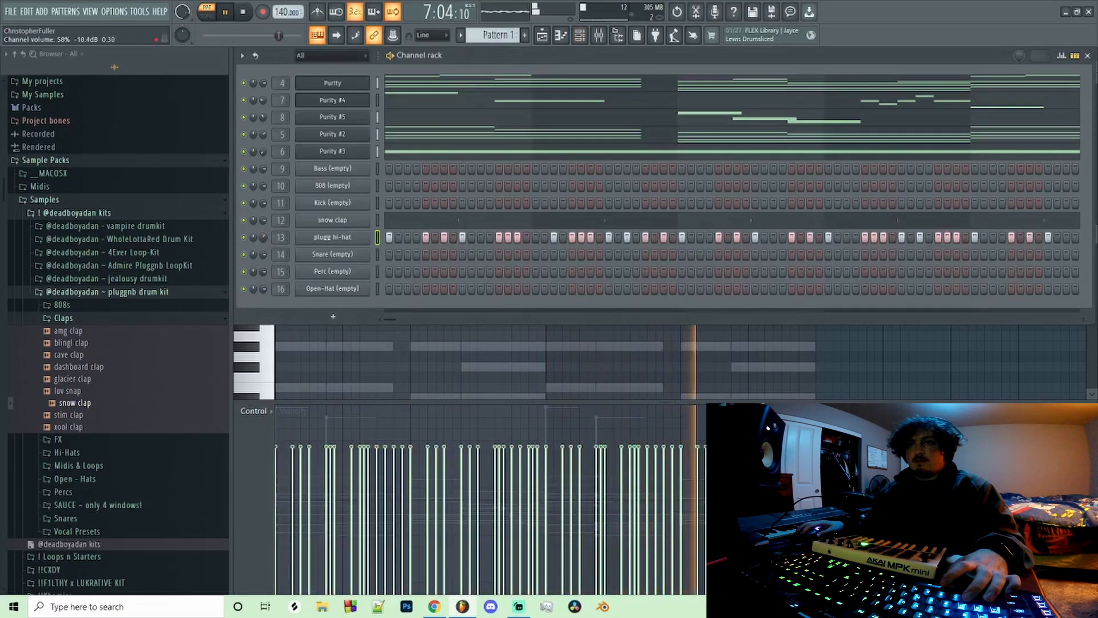
mouse_move(263, 237)
mouse_down()
mouse_move(262, 254)
mouse_move(262, 232)
mouse_up()
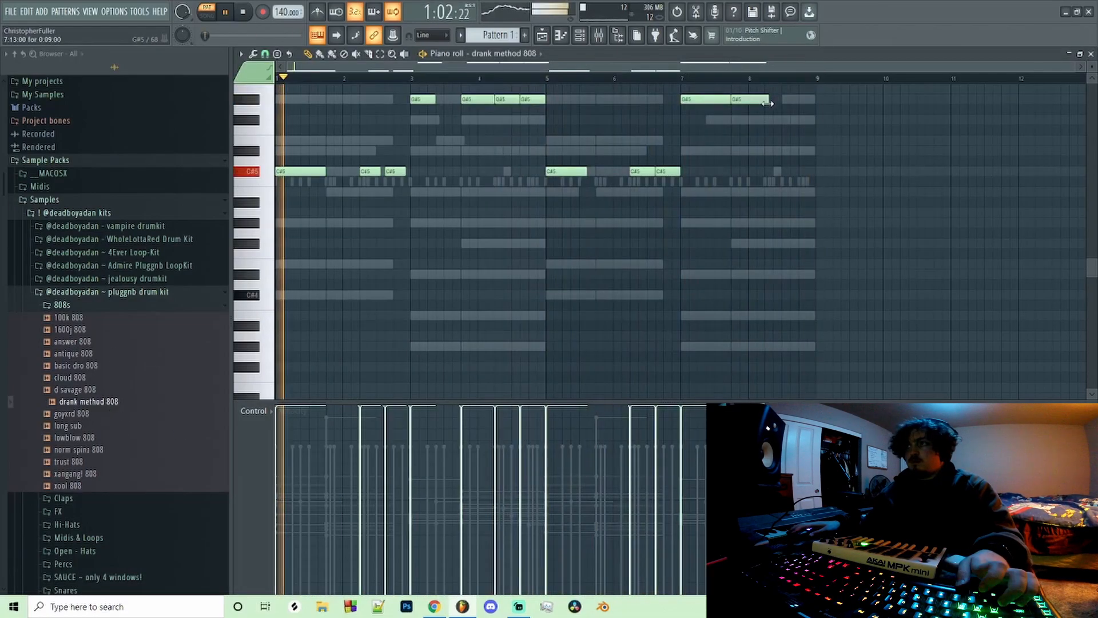
Add a short G#5 early in bar 8 of the drank method 808 line, try an F#5 after it and play from bar 7.
click(767, 101)
drag(767, 104, 783, 101)
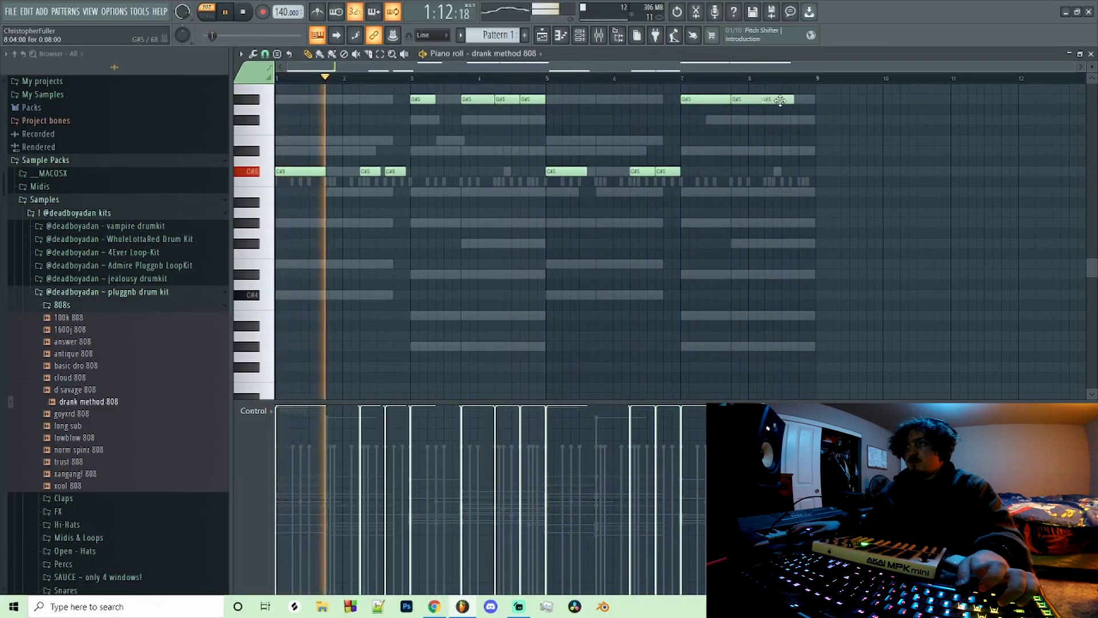
click(795, 121)
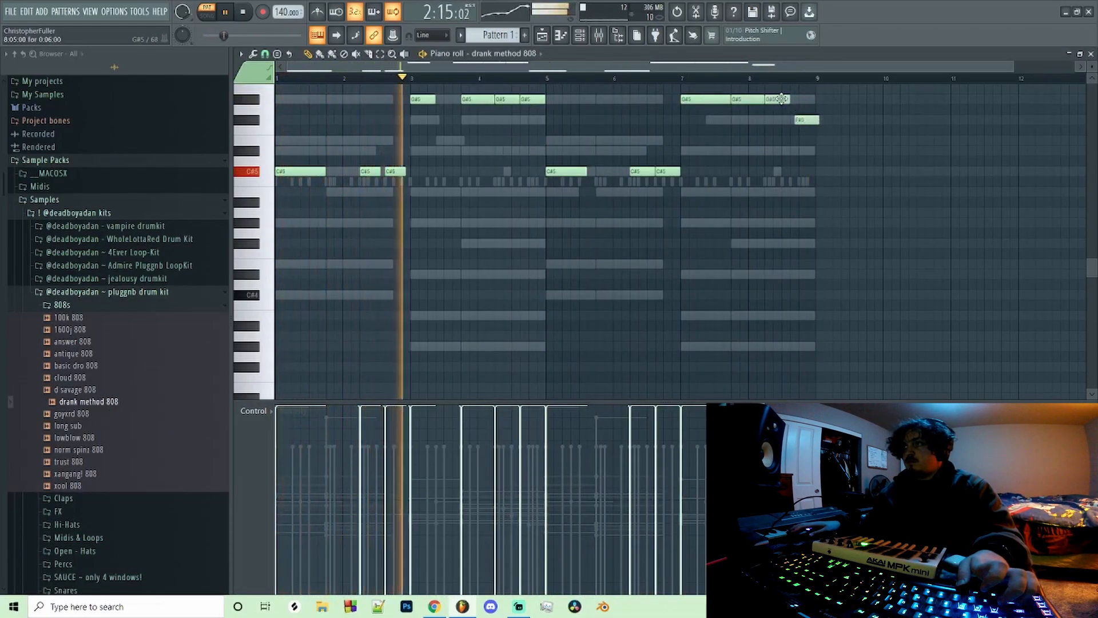
click(724, 72)
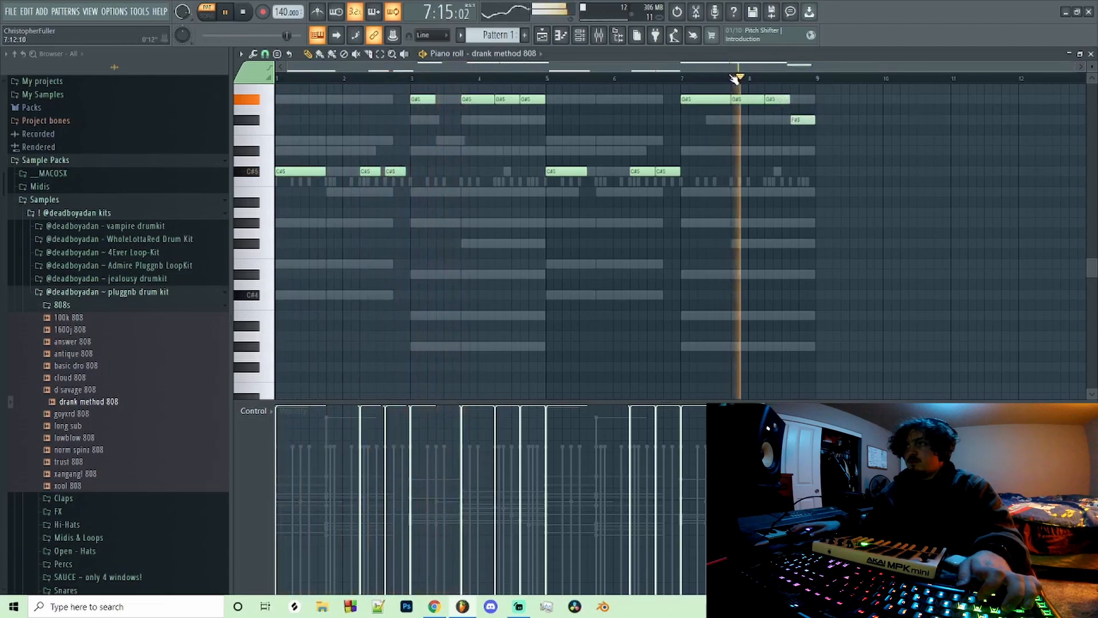
key(space)
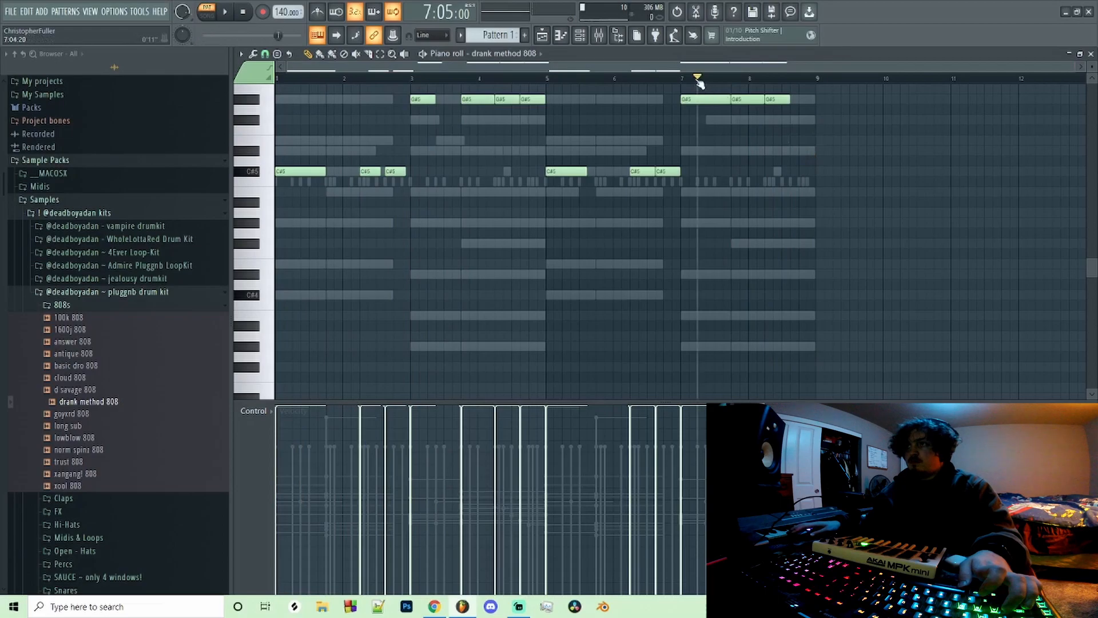
End bar 8 of the drank method 808 line with a short B5 right after the last G#5 and play it back.
key(space)
click(489, 77)
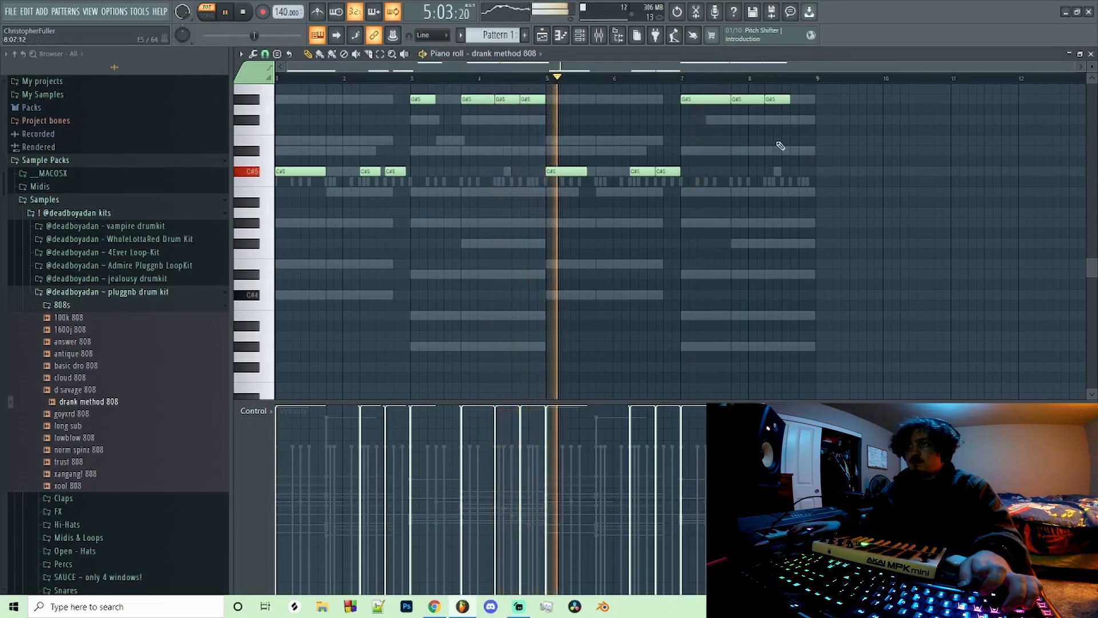
scroll(783, 166, up, 3)
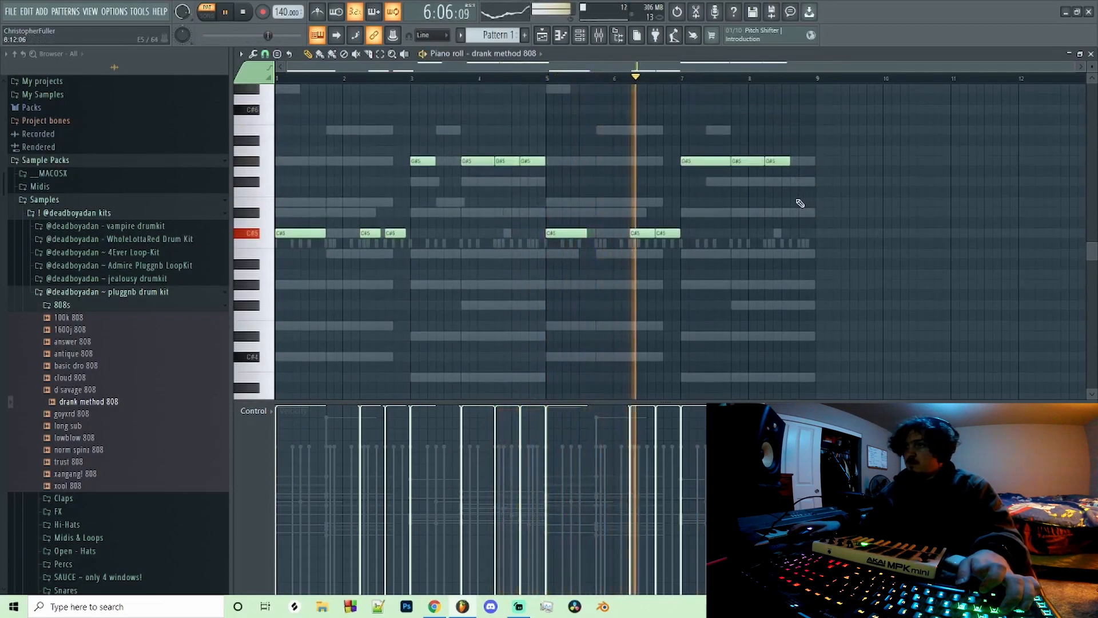
click(803, 109)
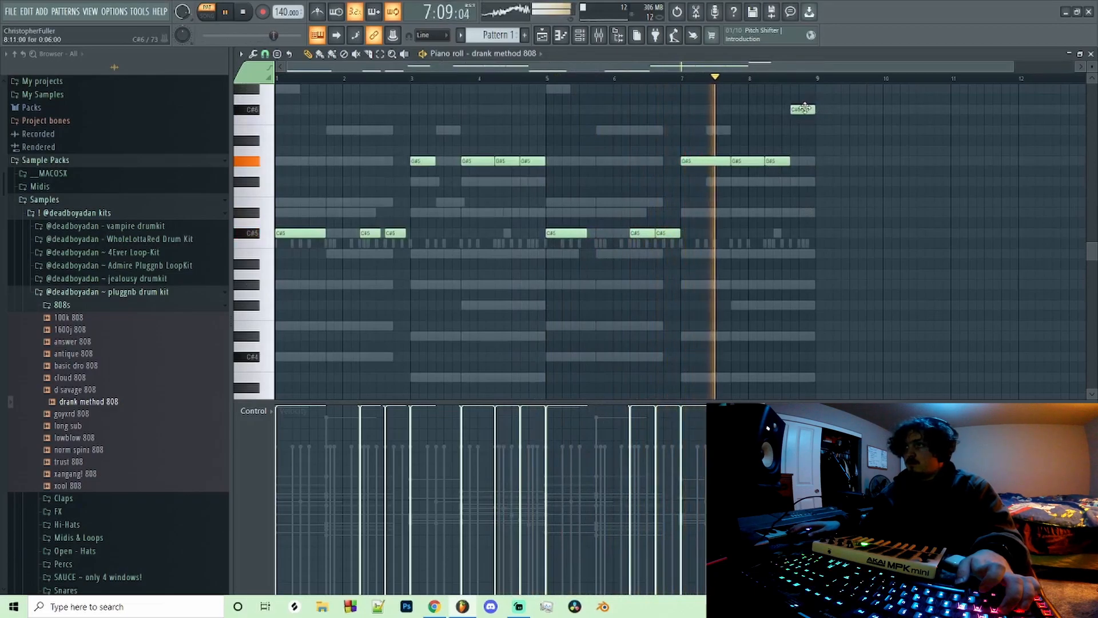
drag(804, 109, 803, 130)
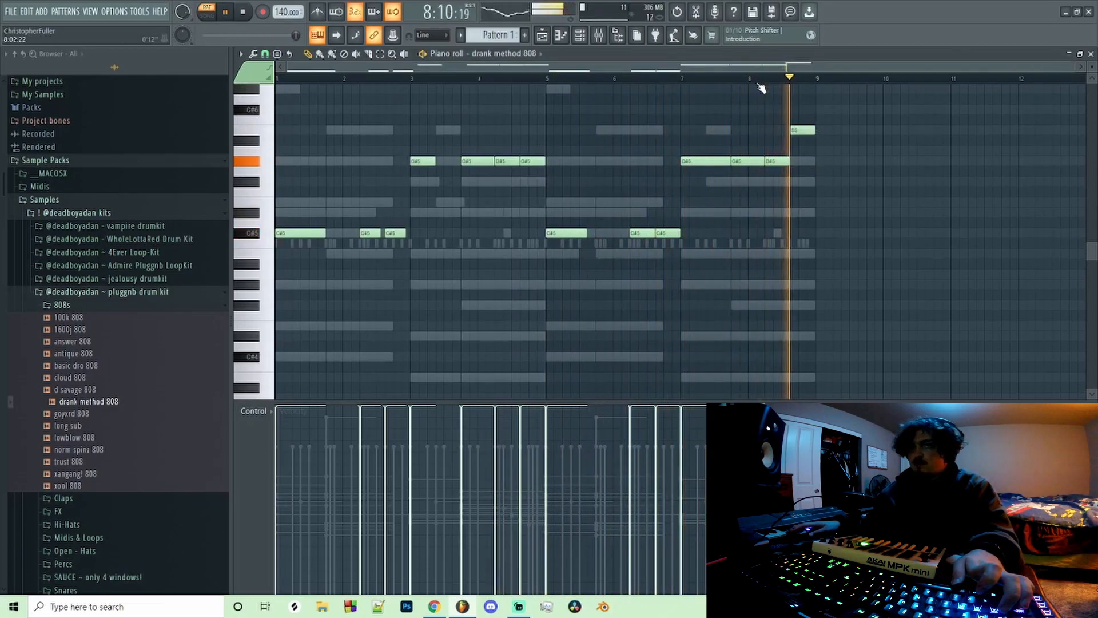
key(space)
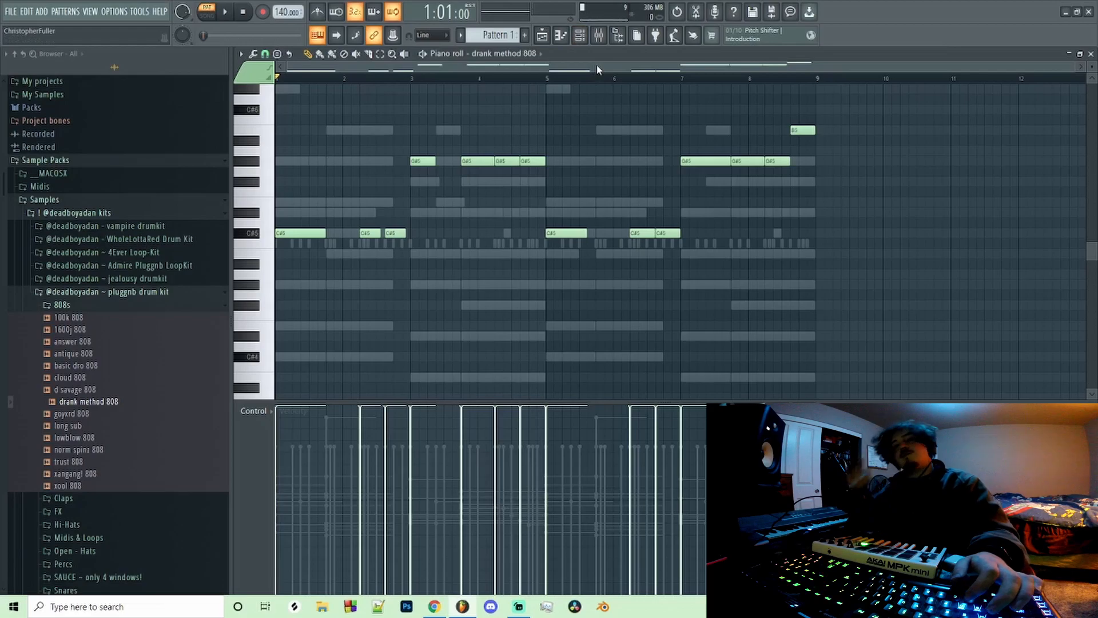
Add the 1600j 808 sample as a new channel directly above the drank method 808.
click(599, 40)
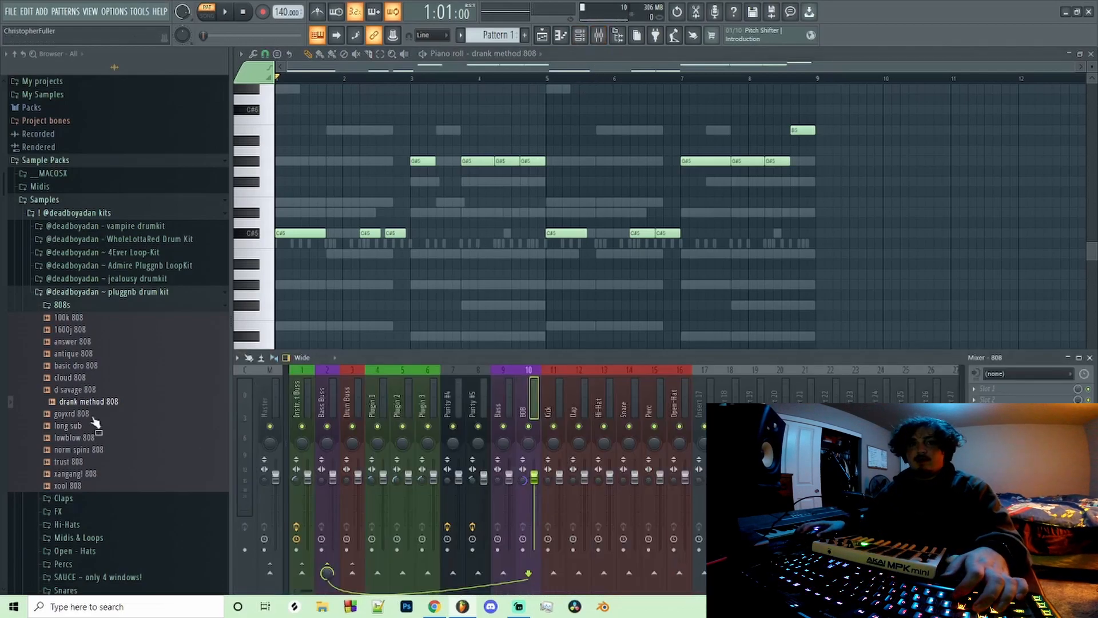
key(F6)
click(66, 332)
drag(247, 203, 314, 178)
Delete the drank method 808's notes in bars 2 to 4, keeping only the long C#5 at the start.
right_click(370, 199)
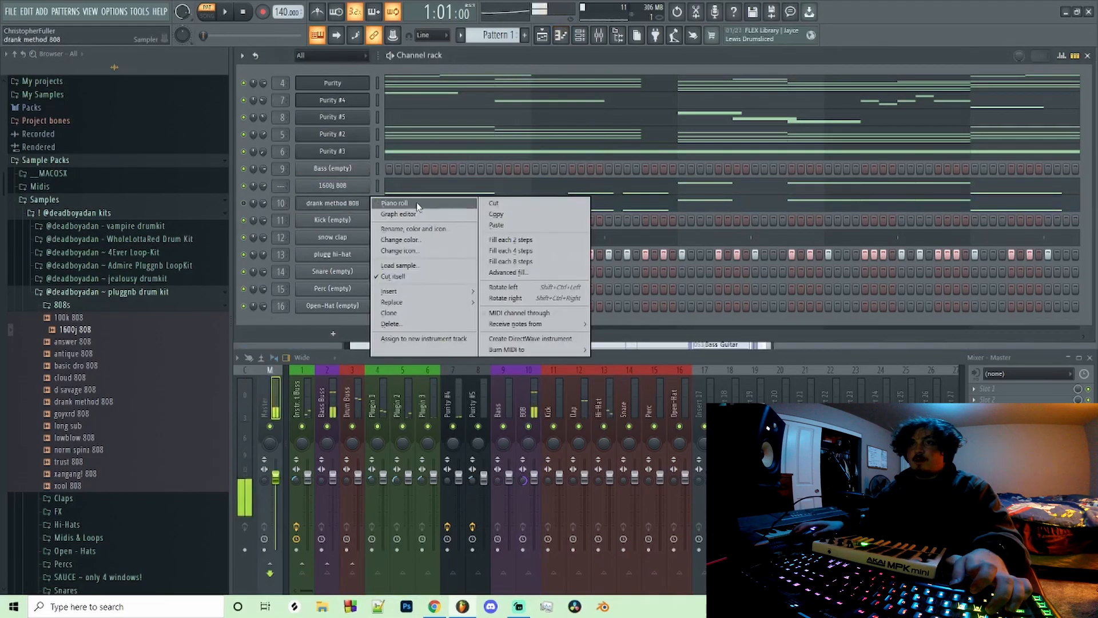
click(414, 202)
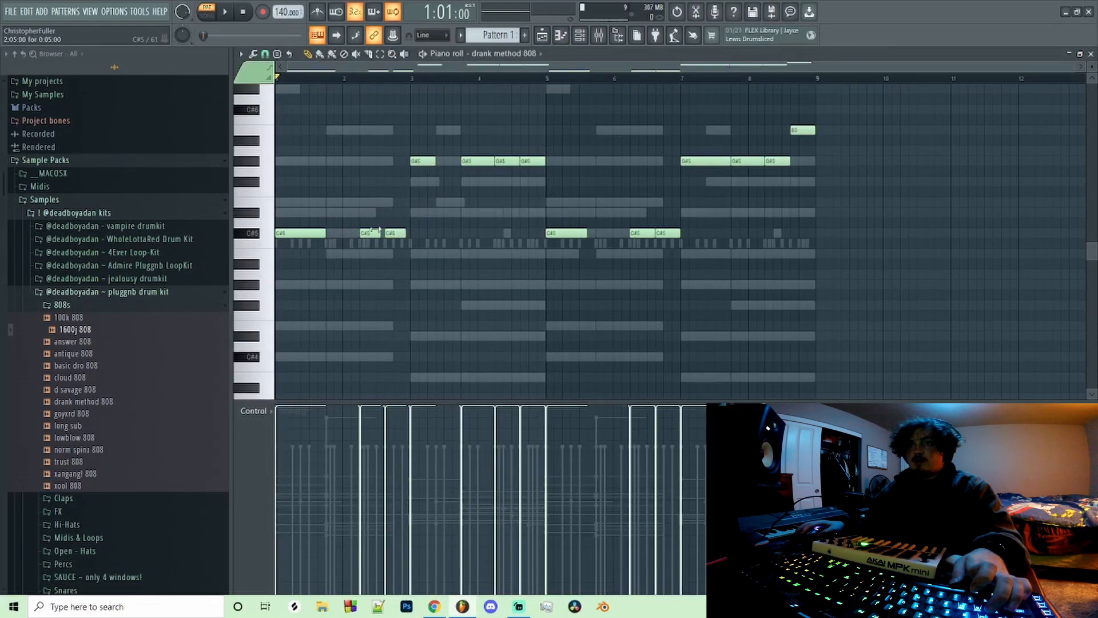
right_click(370, 232)
right_click(395, 233)
right_click(422, 161)
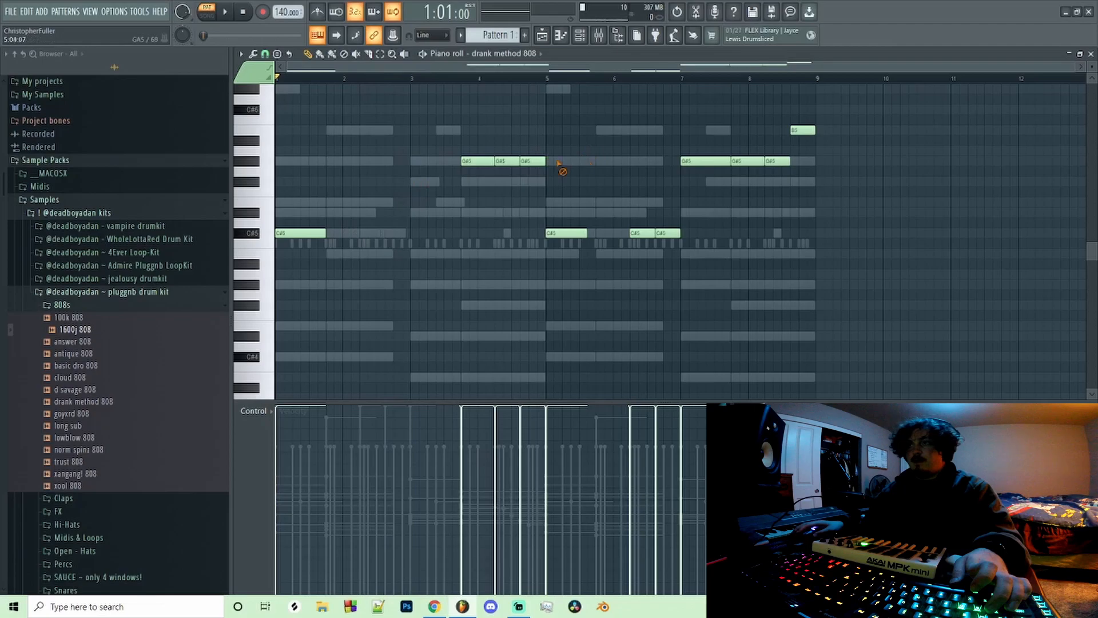
right_click(532, 161)
right_click(506, 160)
right_click(477, 161)
Clear the drank method 808's notes after the bar 5 C#5 and lengthen that note to match the bar 1 note.
key(space)
right_click(666, 232)
right_click(642, 232)
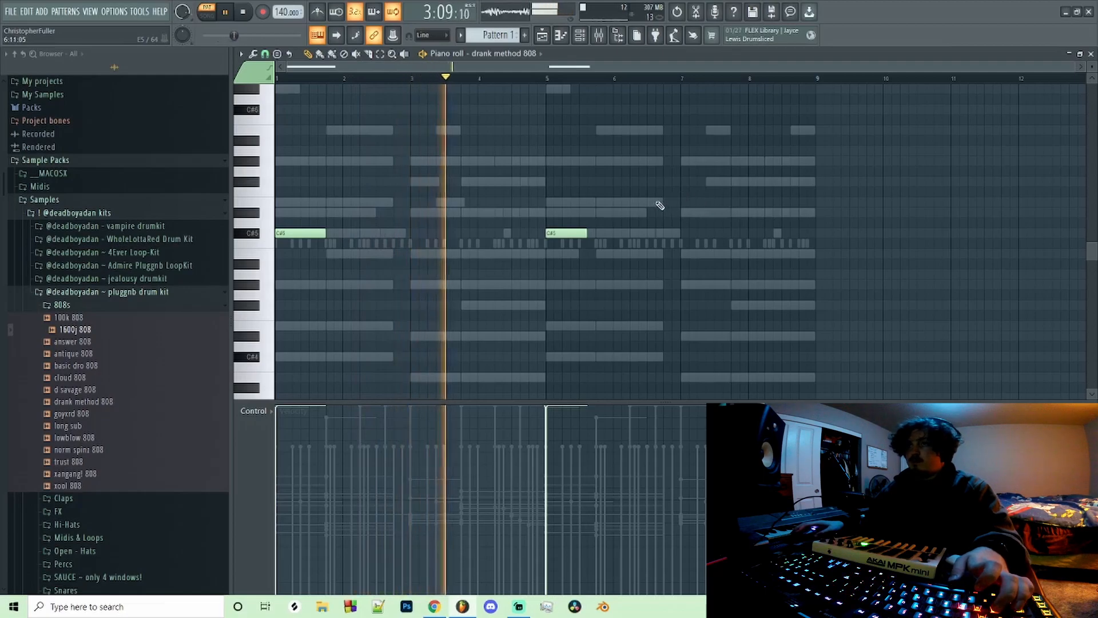
drag(589, 228, 598, 228)
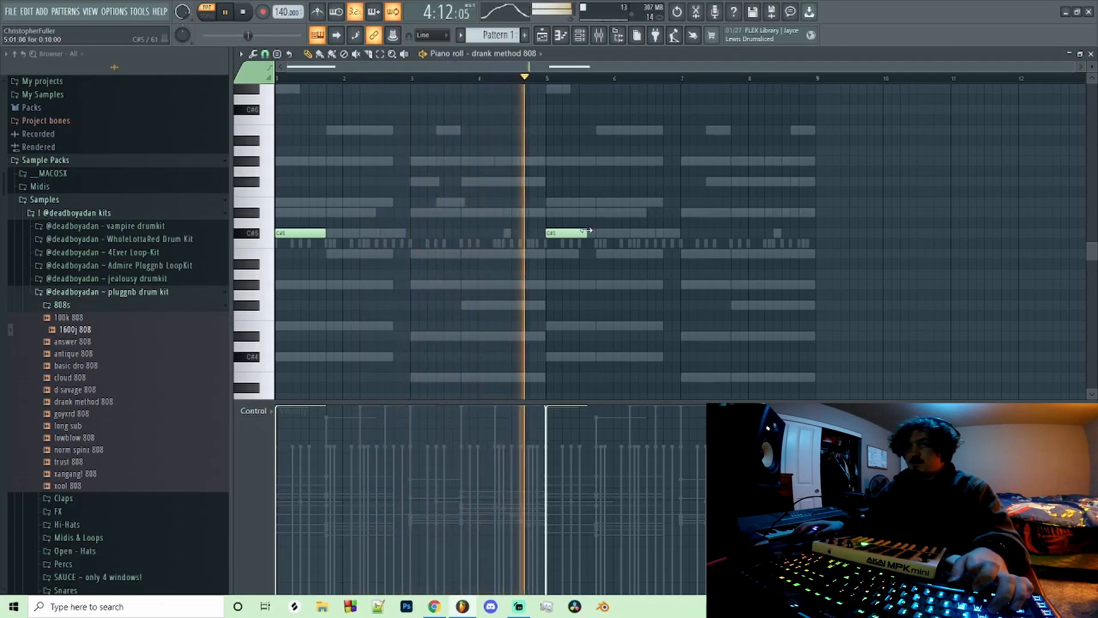
Load zay shaker perc into the empty Perc channel and add go2 chant as a new channel below the plugg hi-hat.
click(581, 35)
click(581, 36)
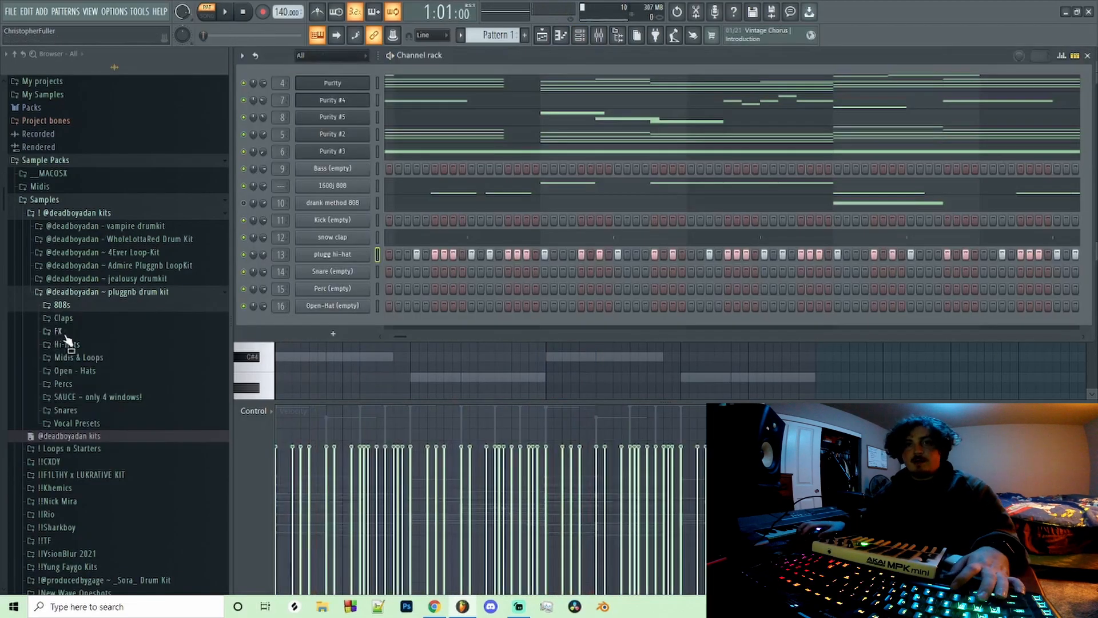
click(65, 332)
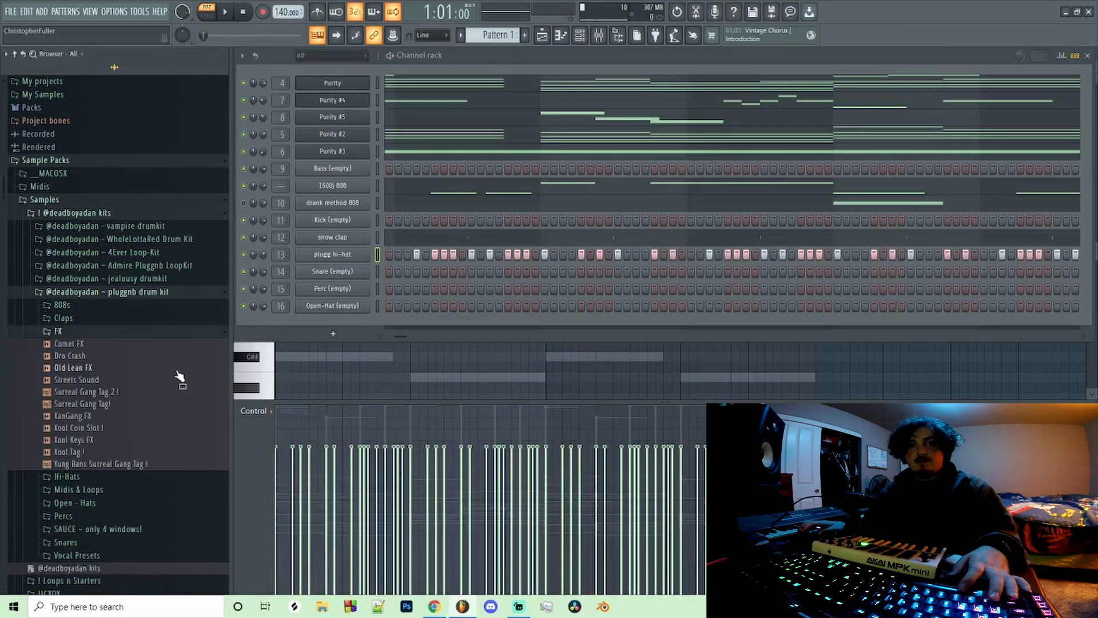
click(56, 331)
click(63, 383)
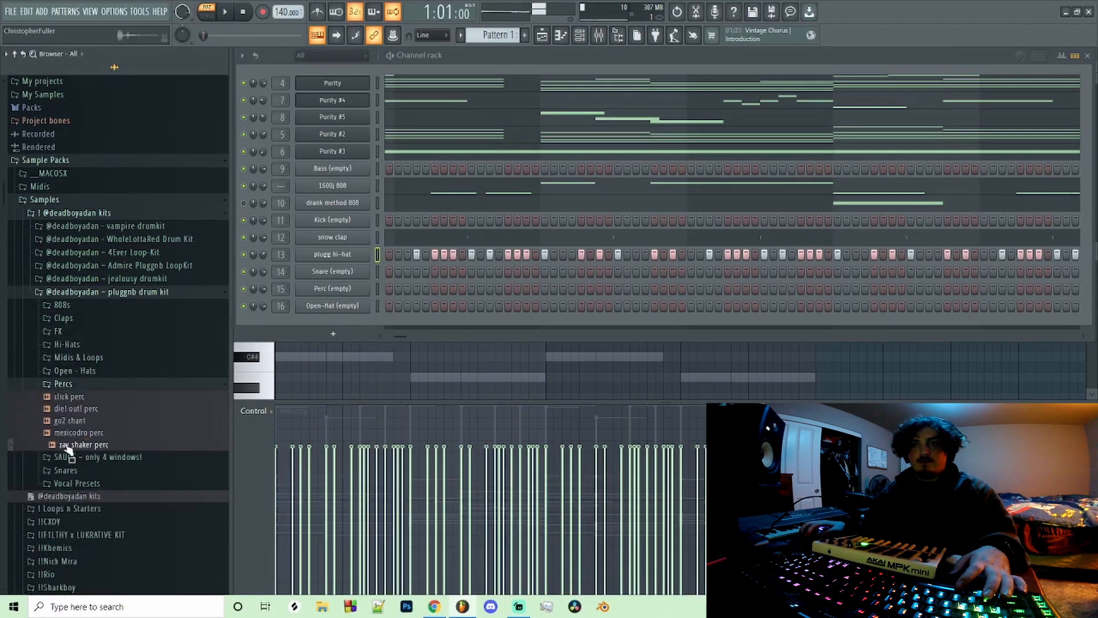
drag(312, 287, 314, 288)
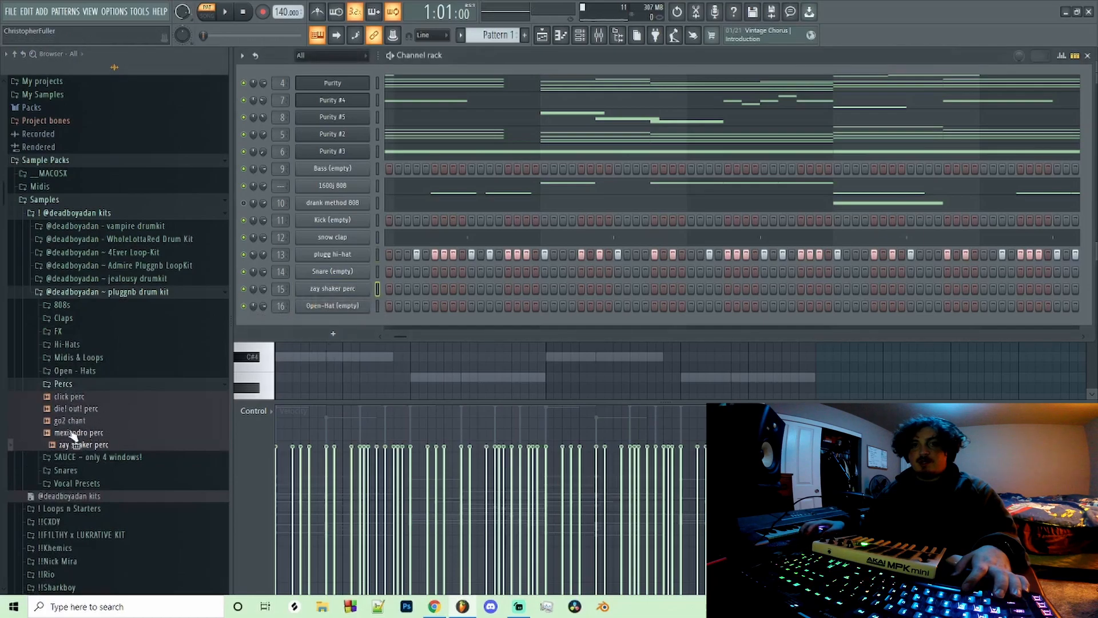
drag(216, 343, 364, 263)
Load magazine snare into the Snare channel and the Khemics monarch open hat into the Open-Hat channel.
click(75, 469)
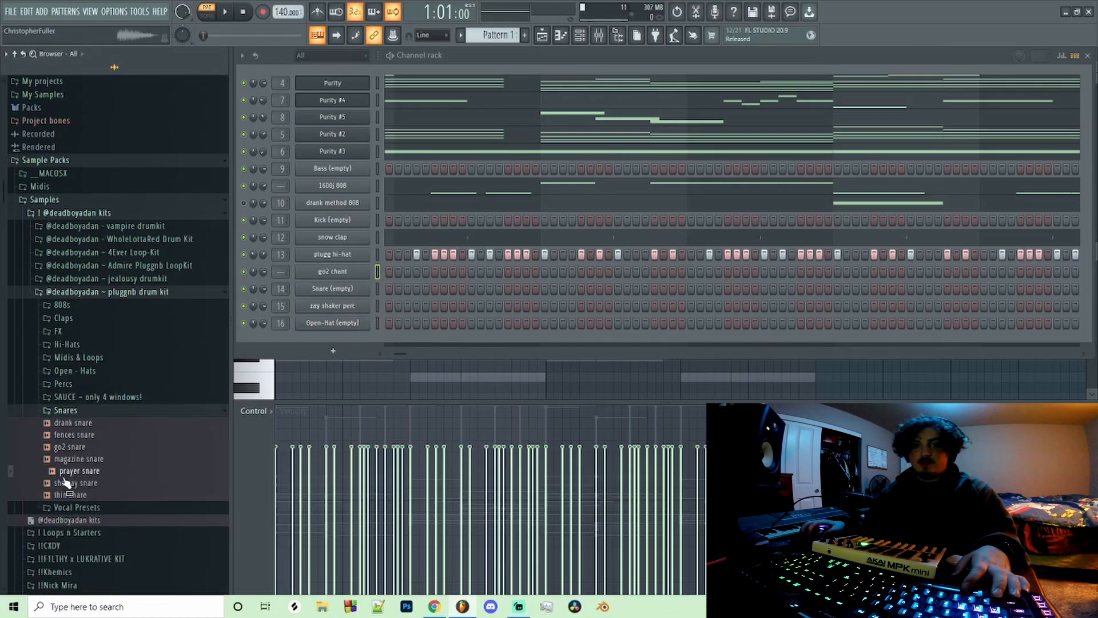
drag(65, 482, 260, 281)
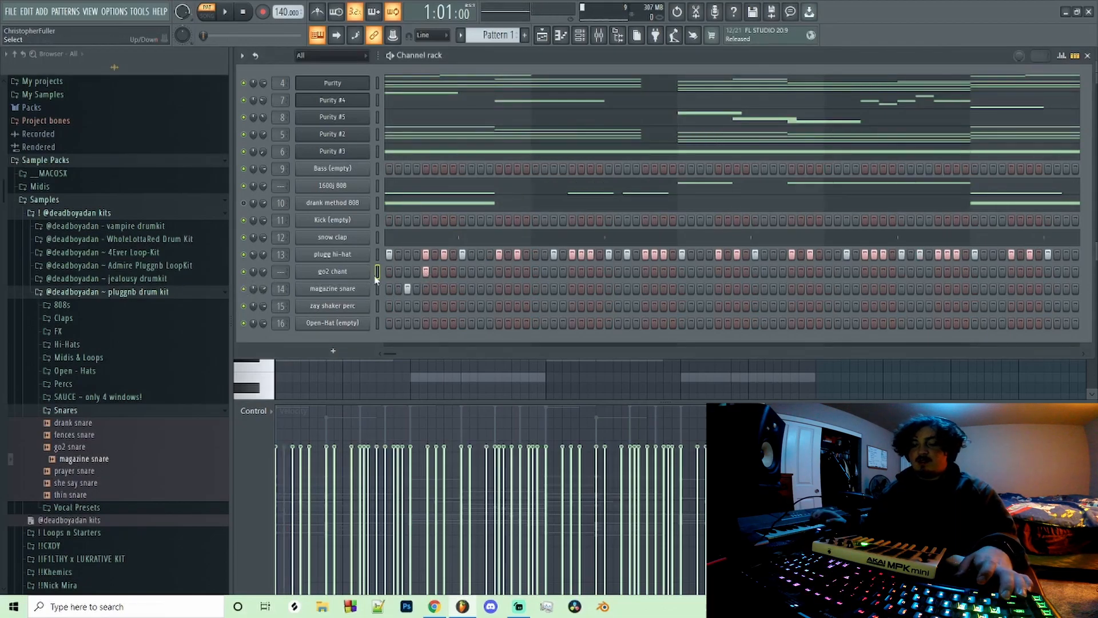
click(75, 371)
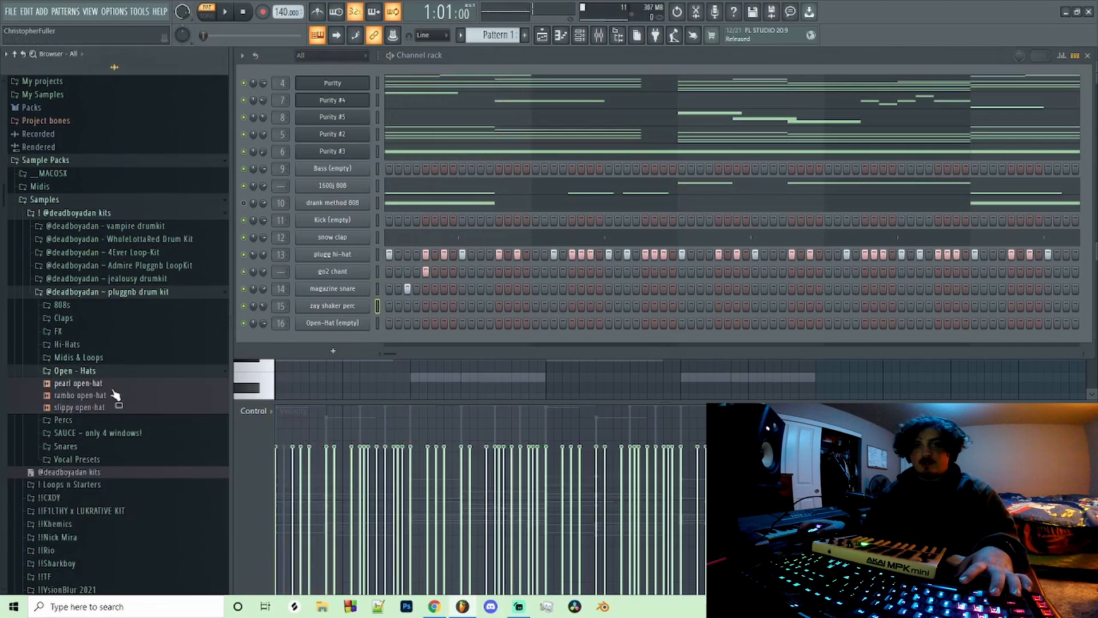
click(57, 293)
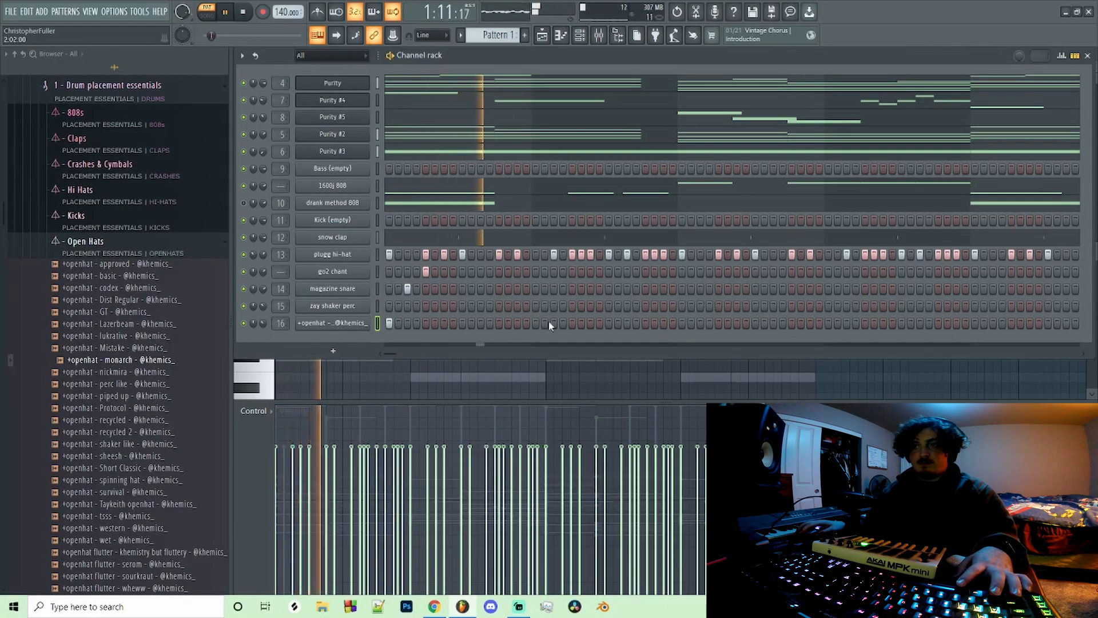
Place five more open-hat hits across bars 2 to 4, on steps 21, 33, 39, 45 and 53.
click(571, 323)
click(681, 323)
click(737, 324)
click(792, 323)
click(864, 323)
Duplicate the whole four-bar monarch open-hat pattern into bars 5 to 8.
right_click(366, 323)
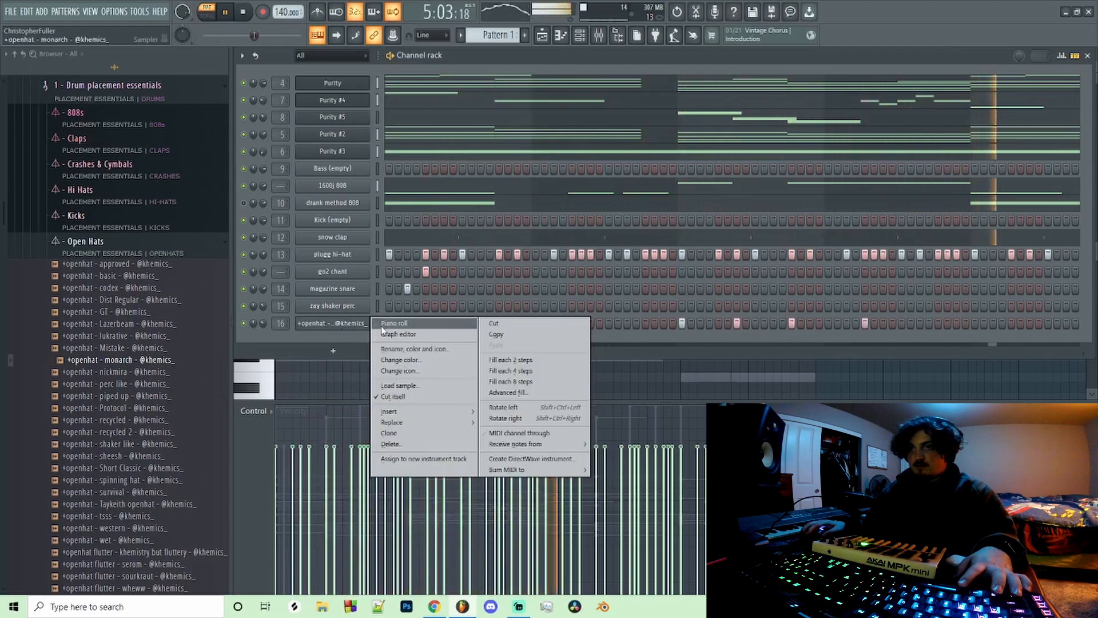
click(383, 326)
key(space)
key(ctrl+a)
key(ctrl+b)
key(ctrl+d)
Apply Gross Beat's AM volume pattern with a reduced mix on the Open-Hat track and lower the open hat's channel volume to 24%.
click(599, 35)
click(674, 413)
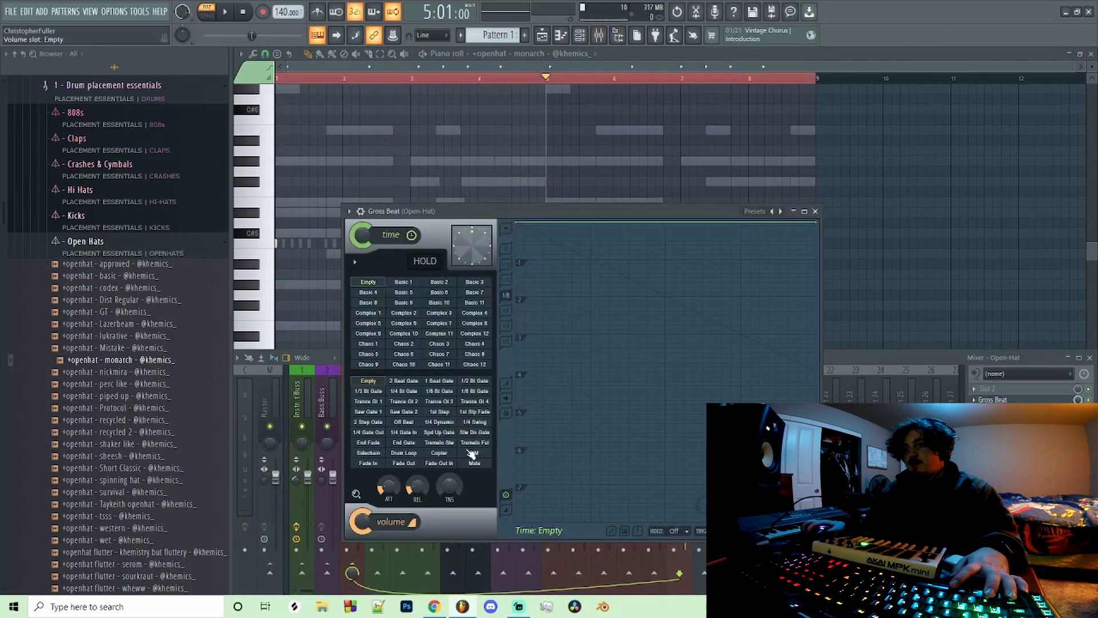
click(472, 452)
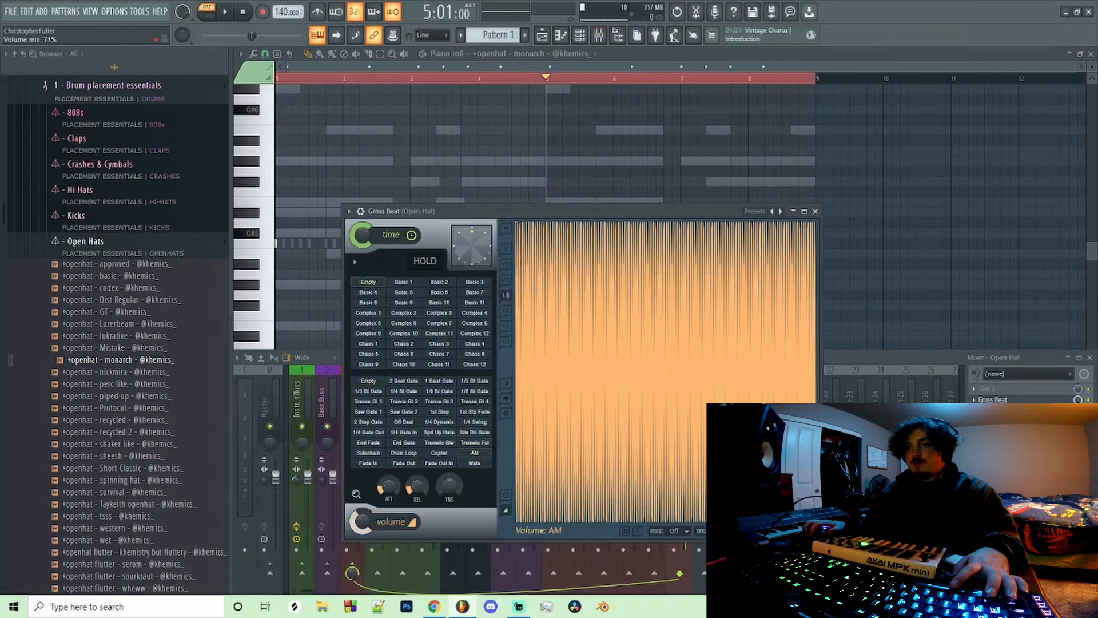
click(815, 212)
click(580, 37)
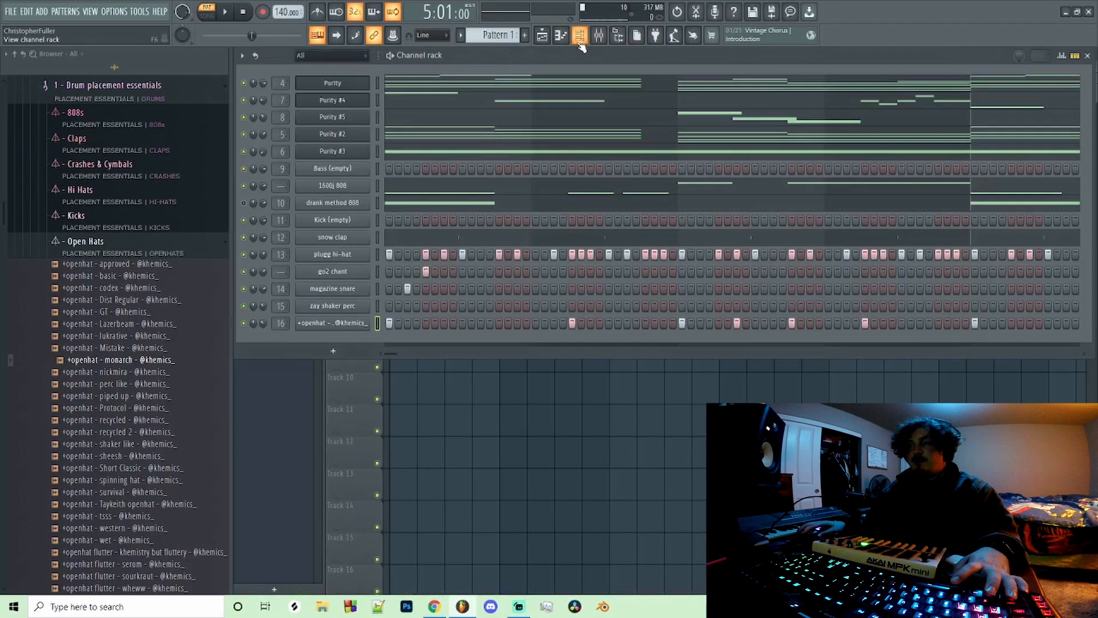
key(space)
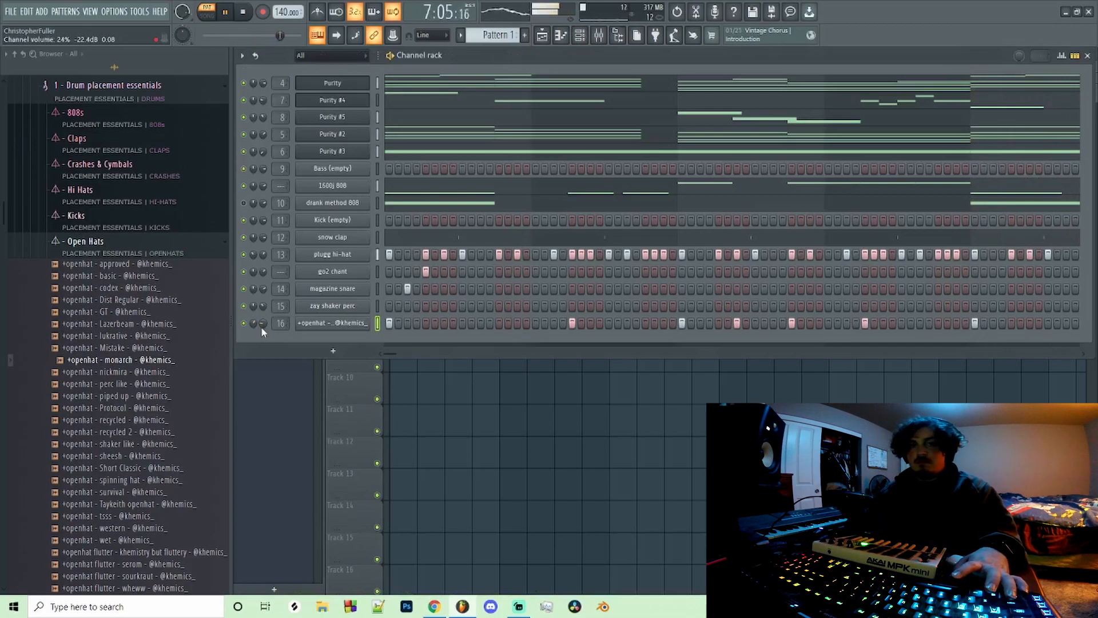
Load the Khemics Bourne kick into the Kick channel and paste the 1600j 808's notes into it.
click(60, 250)
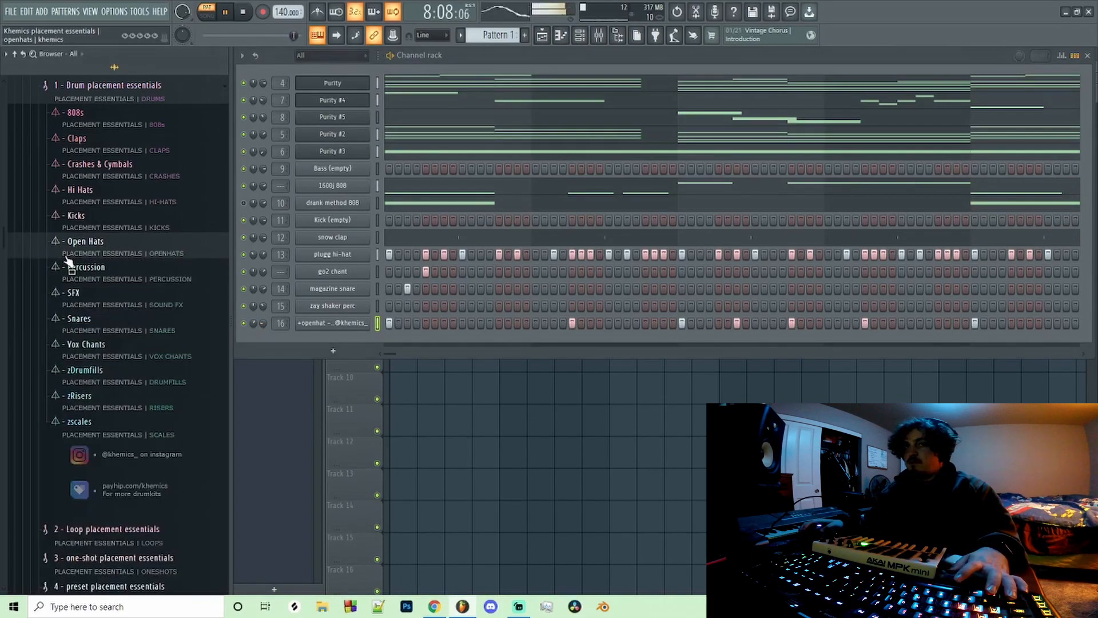
click(71, 225)
drag(109, 143, 330, 217)
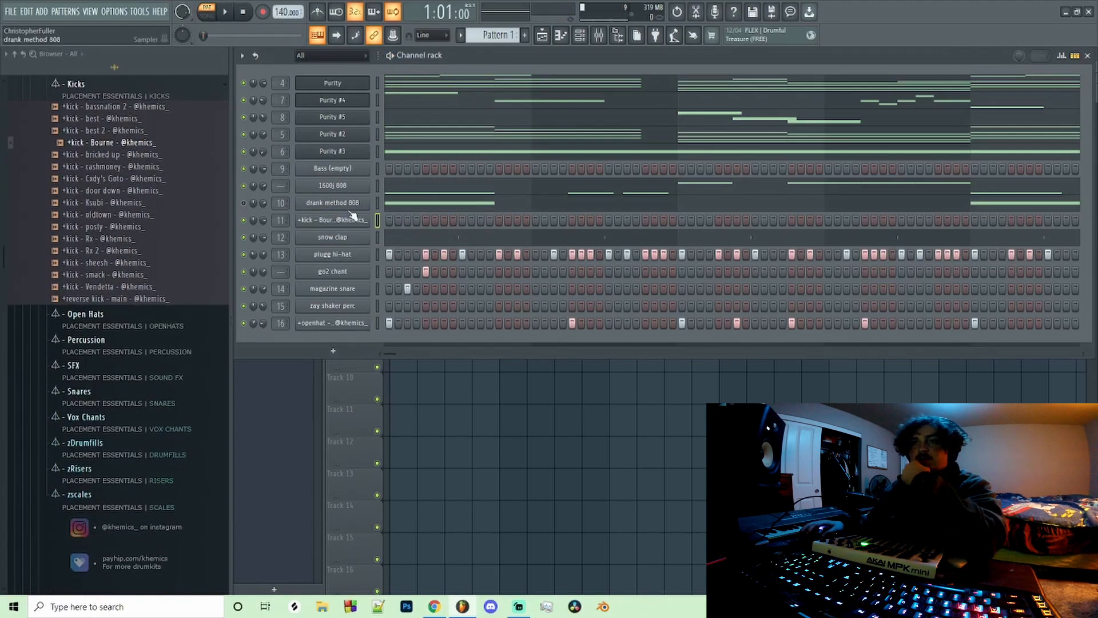
right_click(336, 222)
click(495, 197)
right_click(338, 220)
click(528, 244)
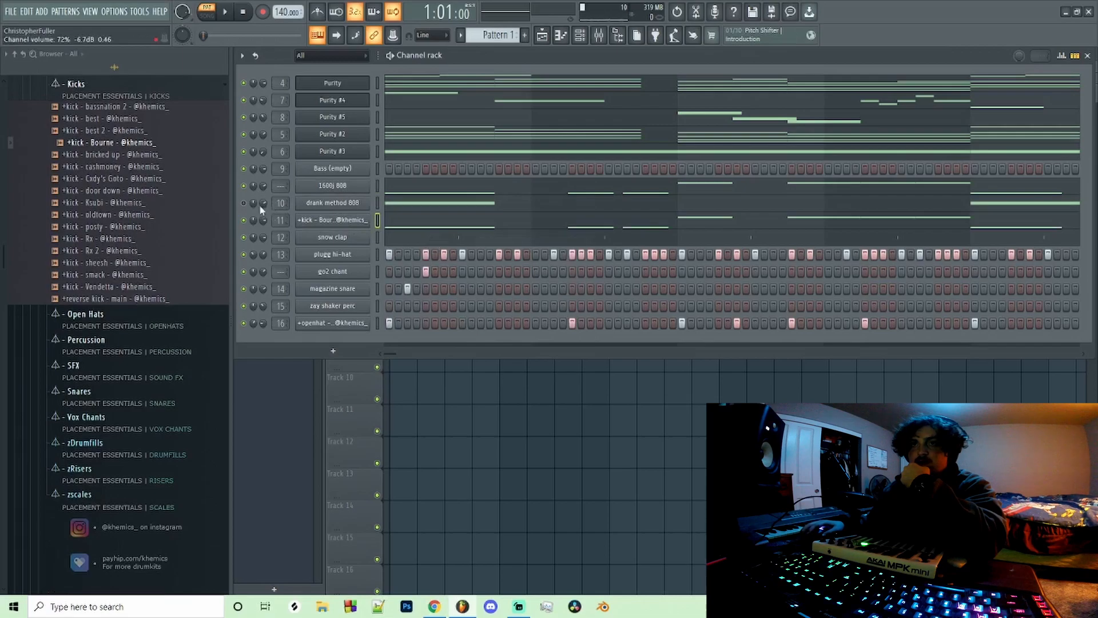
Copy the drank method 808's notes, replace the kick sample with dbadan - pierre sauce from the vampire drumkit and play the pattern.
right_click(350, 205)
click(496, 214)
right_click(339, 207)
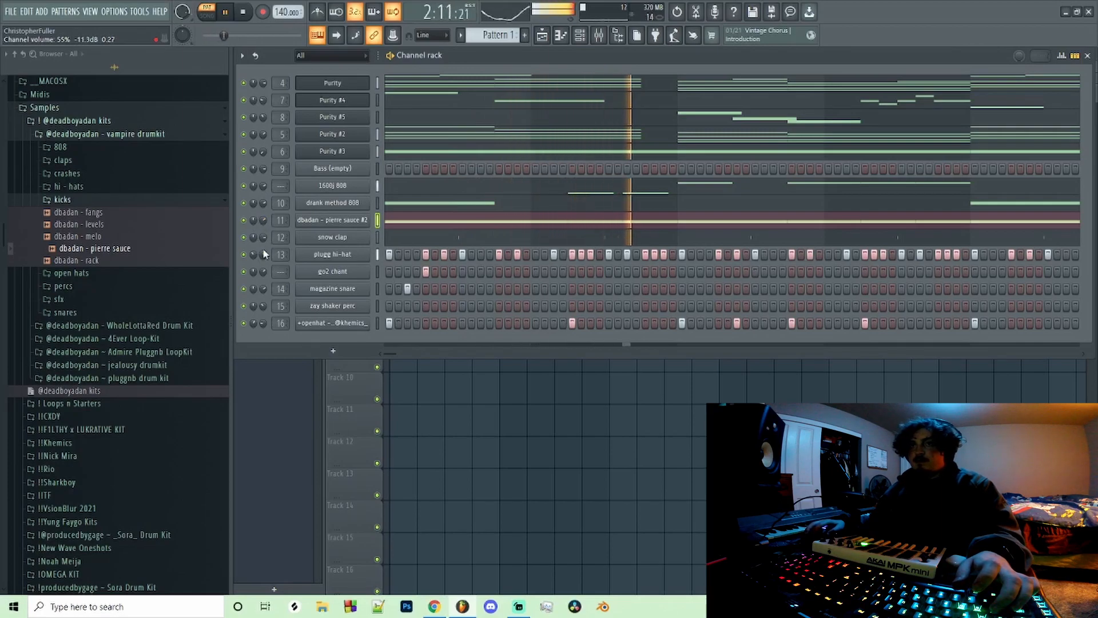
key(space)
key(space)
key(space)
key(space)
key(space)
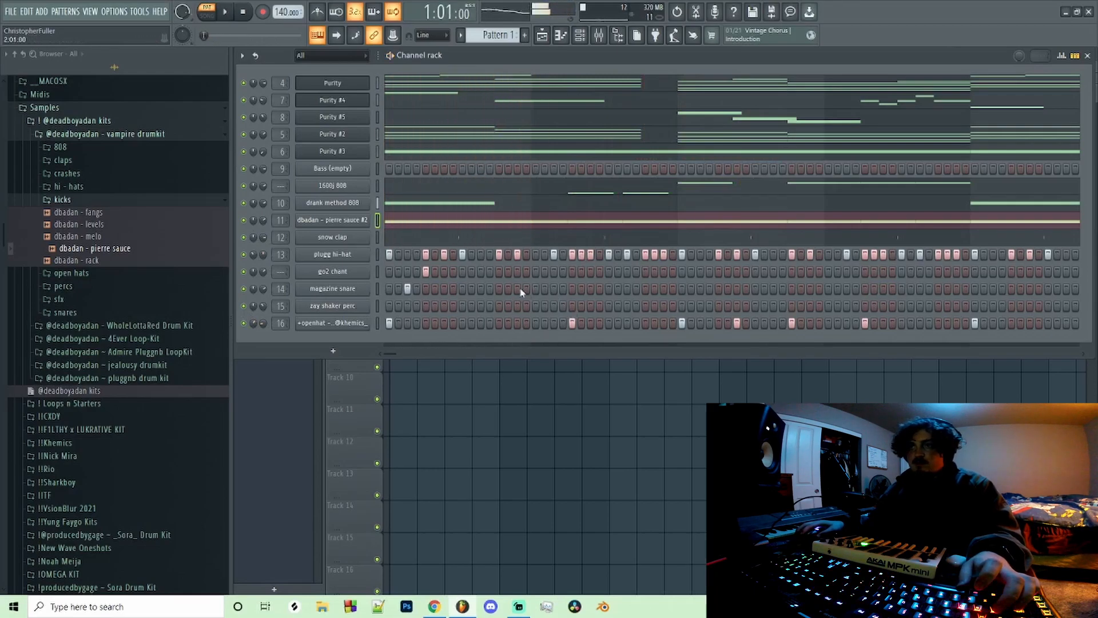
Add RIM - SOICY as a channel and write C5 rim hits across bars 1 to 4 with a fast E5 roll late in bar 2.
scroll(75, 212, up, 2)
click(73, 207)
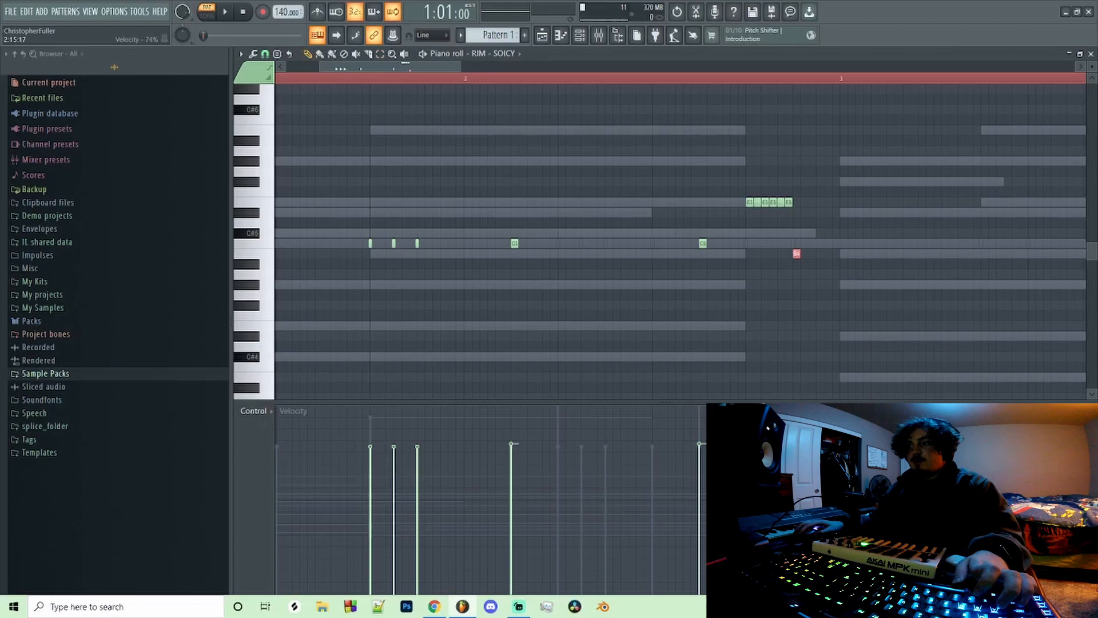
scroll(376, 252, down, 3)
key(space)
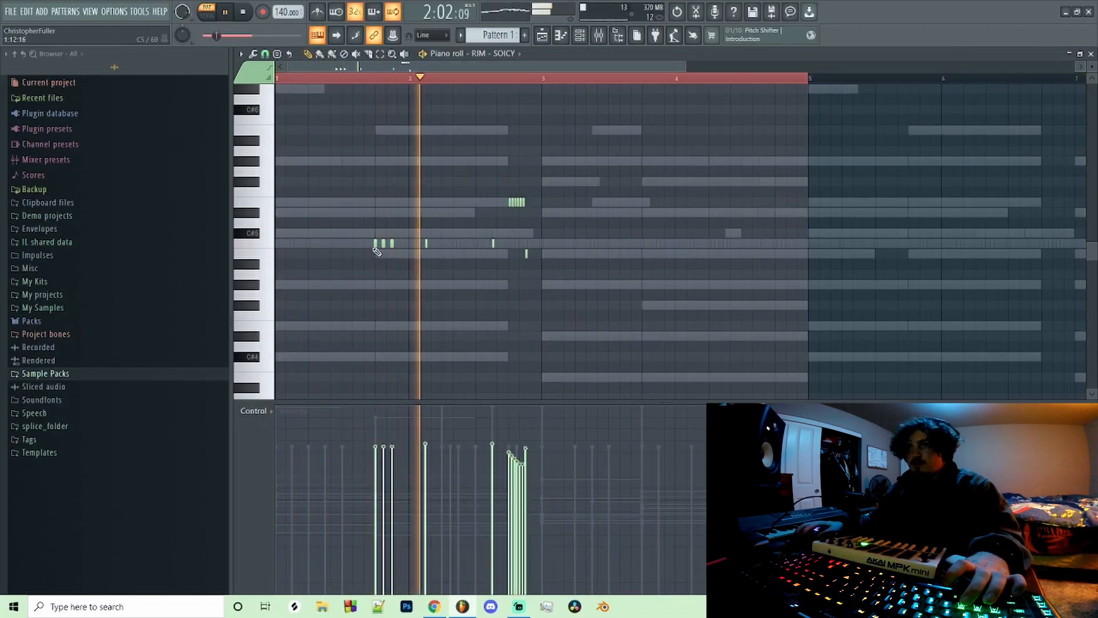
scroll(526, 252, up, 3)
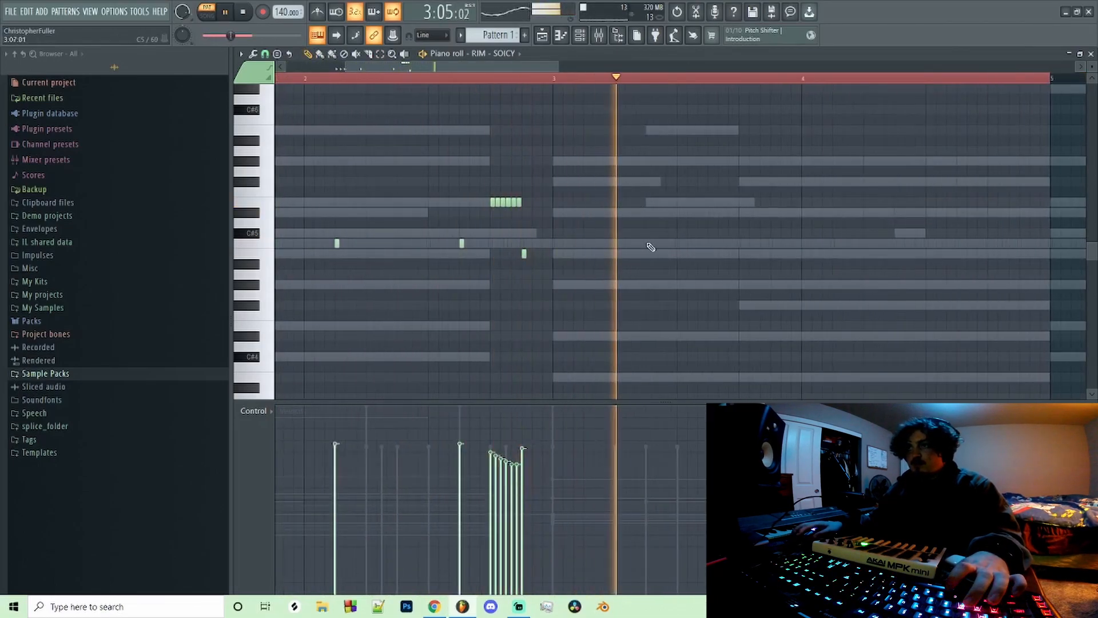
click(770, 243)
click(832, 243)
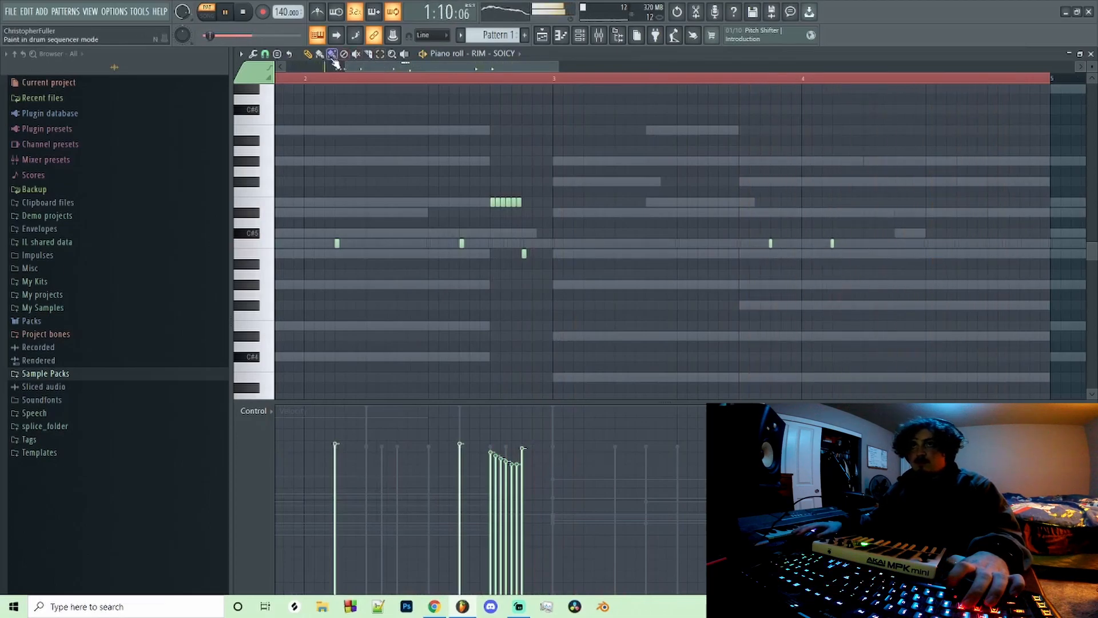
Select the fast E5 rim roll late in bar 2 and reshape its note velocities.
scroll(400, 139, down, 4)
click(380, 54)
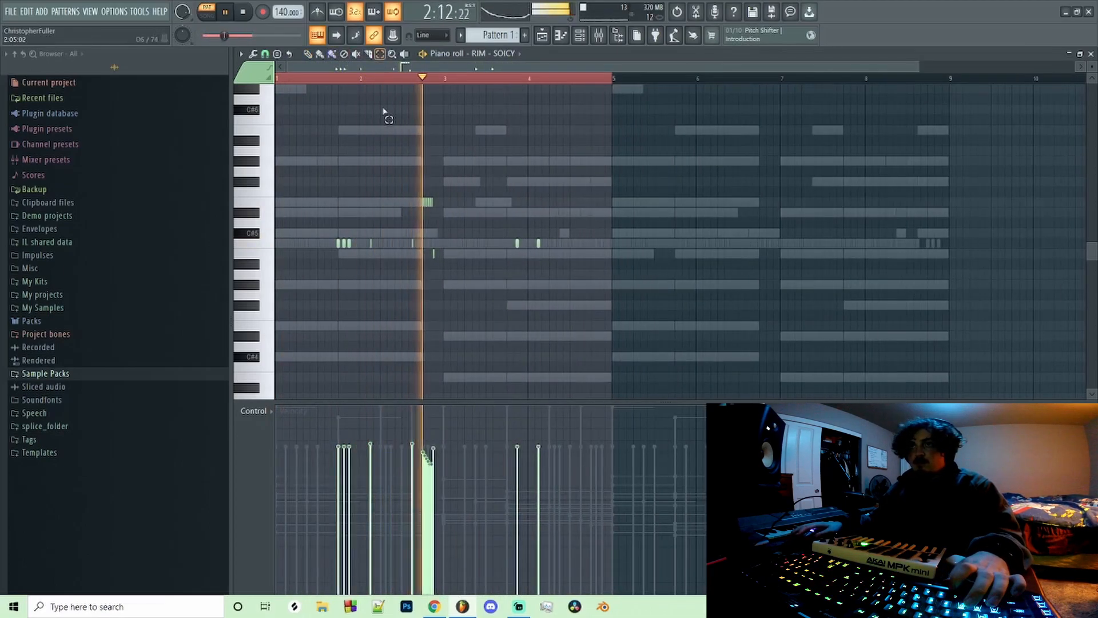
drag(413, 192, 440, 209)
drag(421, 467, 438, 479)
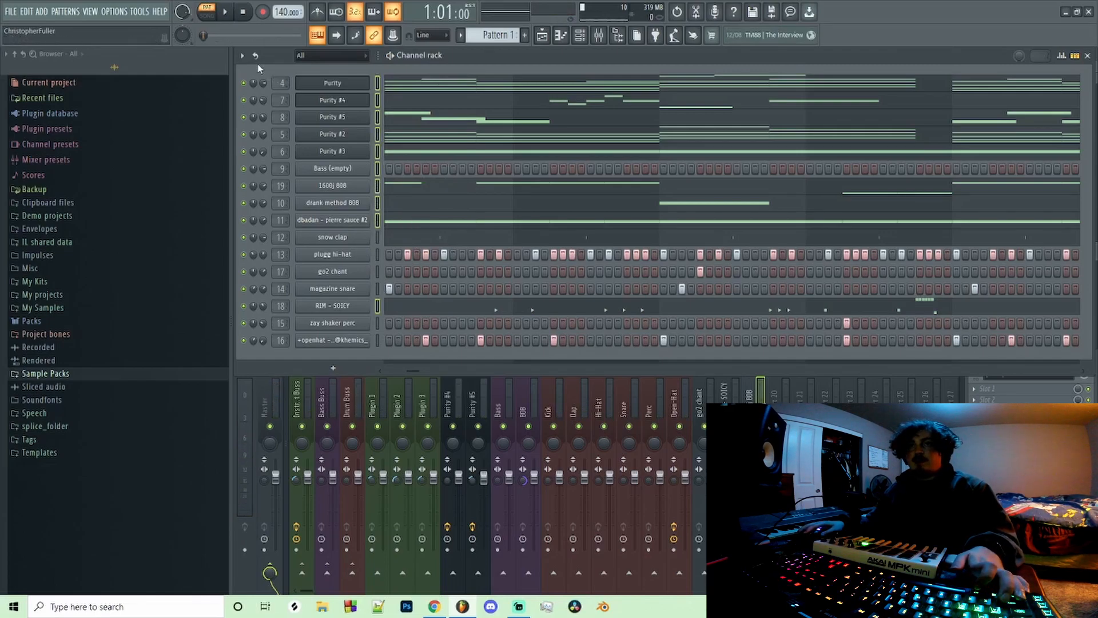
click(242, 56)
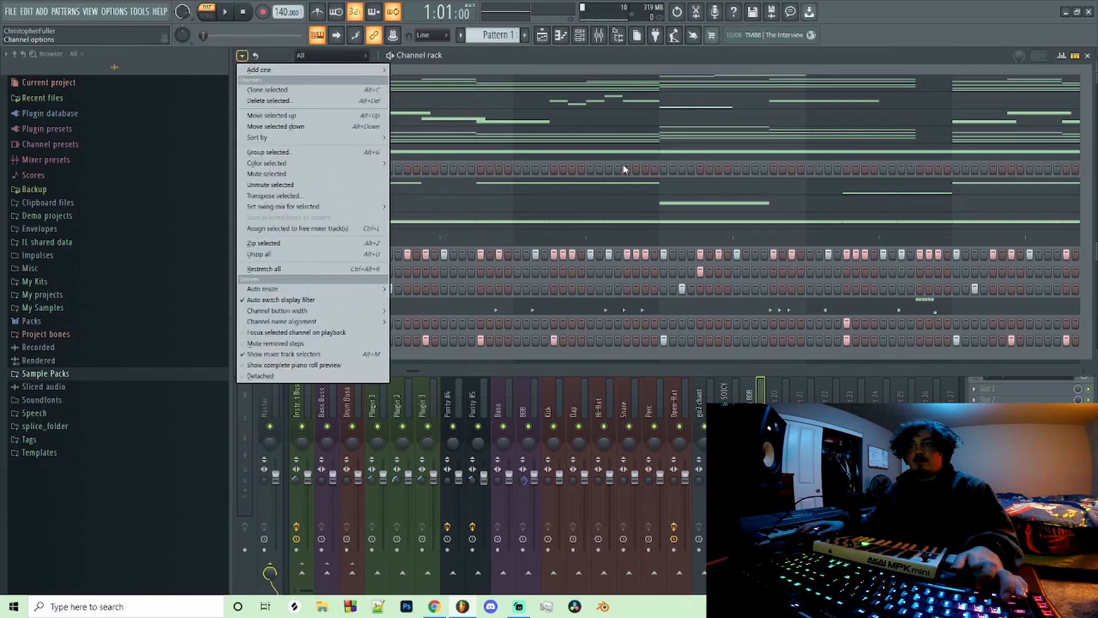
click(500, 47)
key(space)
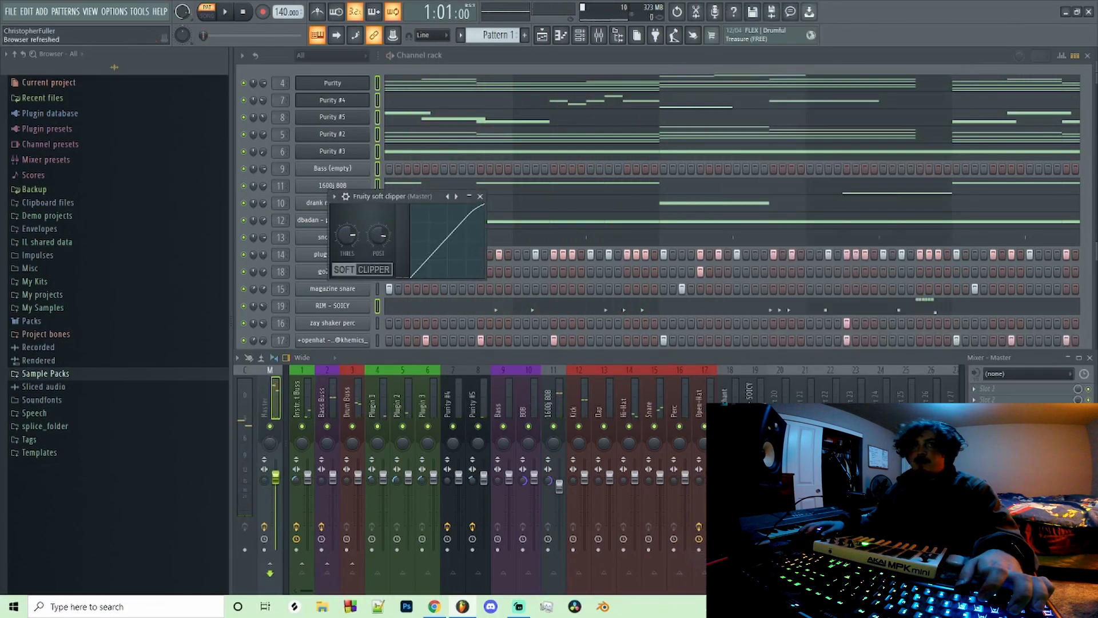
Add a Fruity Limiter to the Master track's slot 7 and set its ceiling to -0.3 dB during playback.
key(space)
click(974, 455)
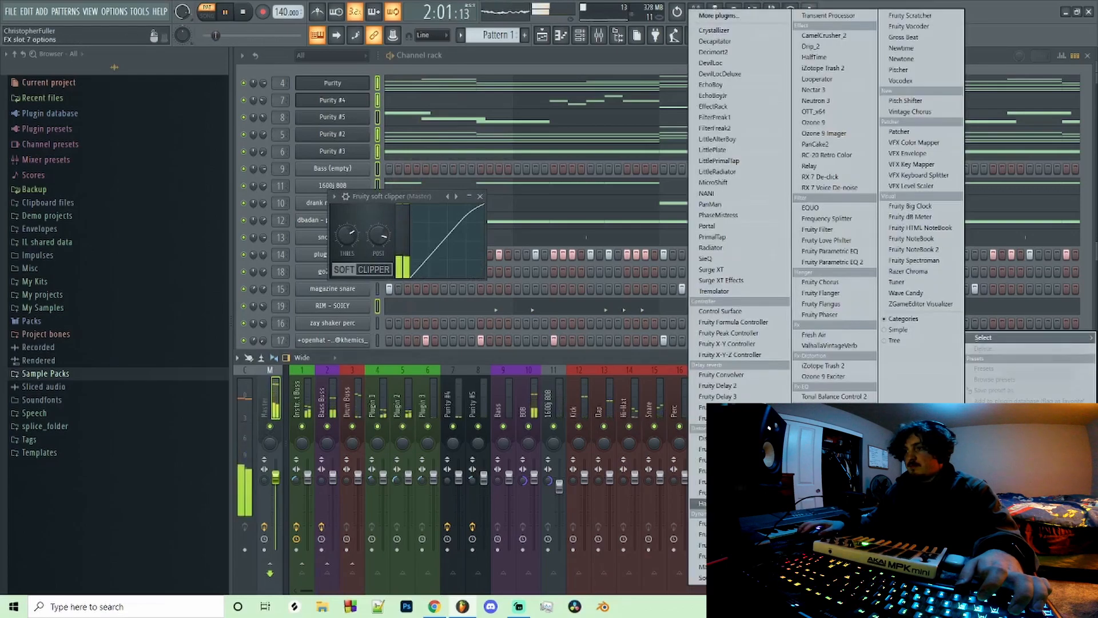
click(729, 534)
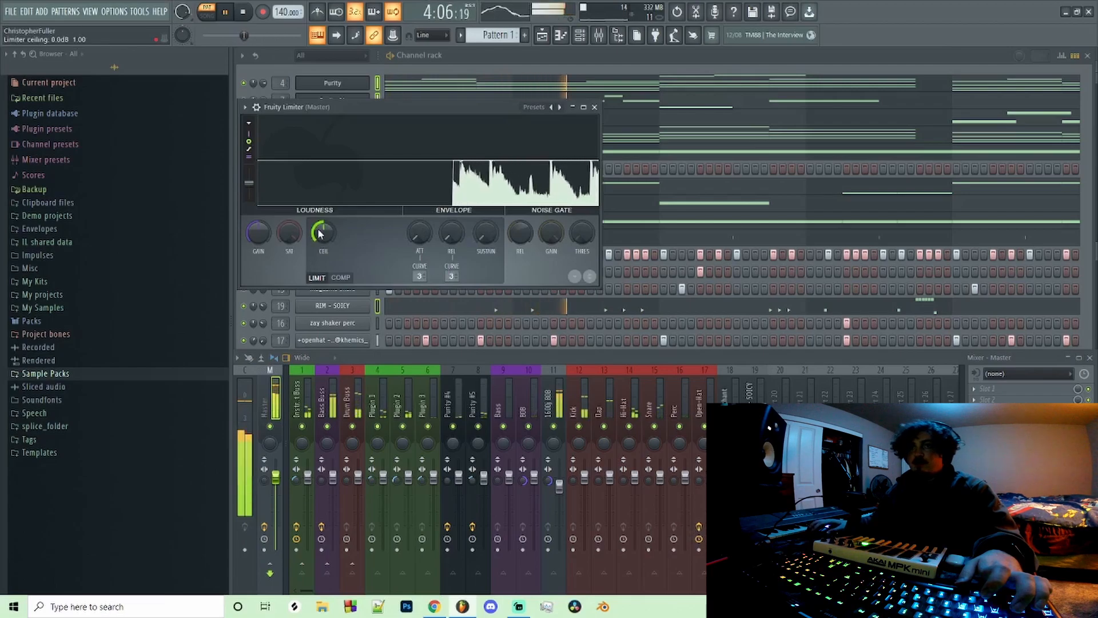
drag(320, 234, 321, 240)
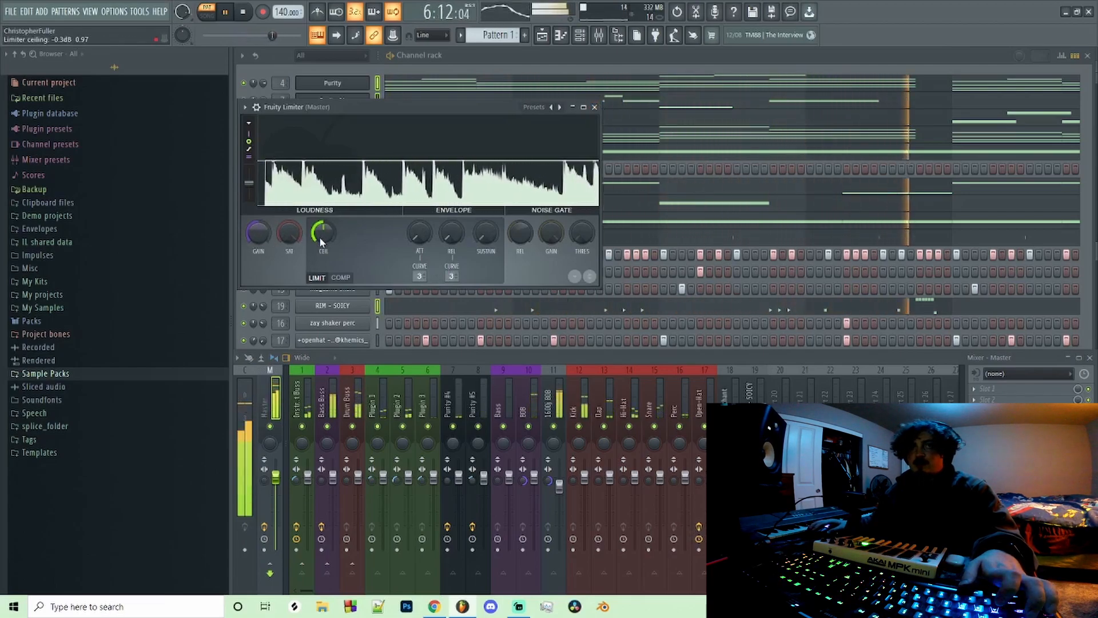
Close the limiter and the mixer, and check the snow clap's sampler settings.
key(Escape)
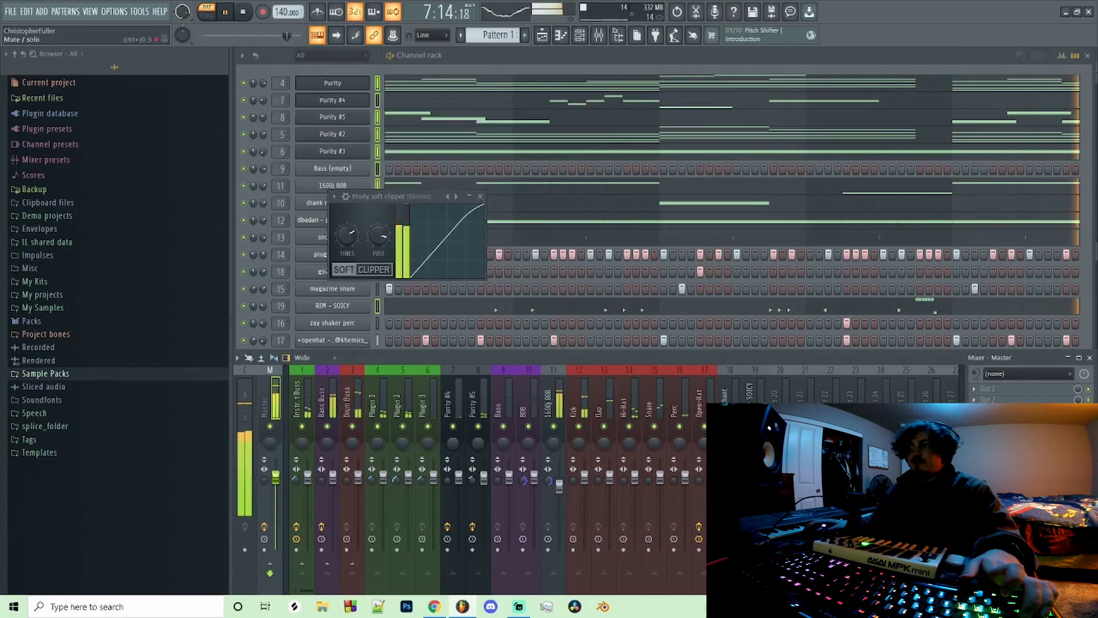
click(1089, 357)
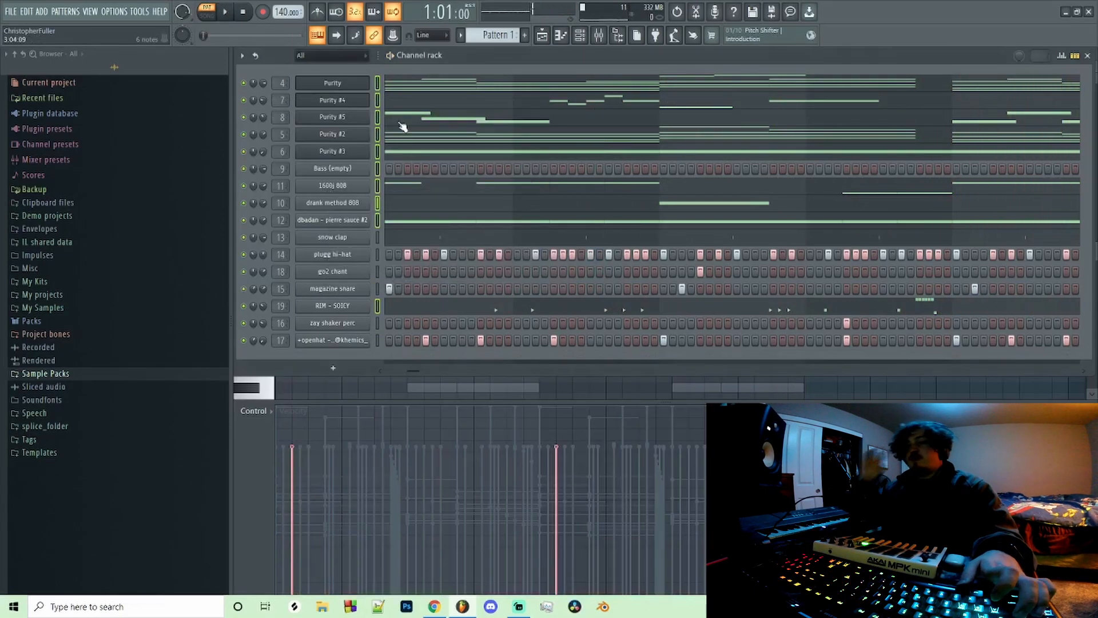
click(332, 237)
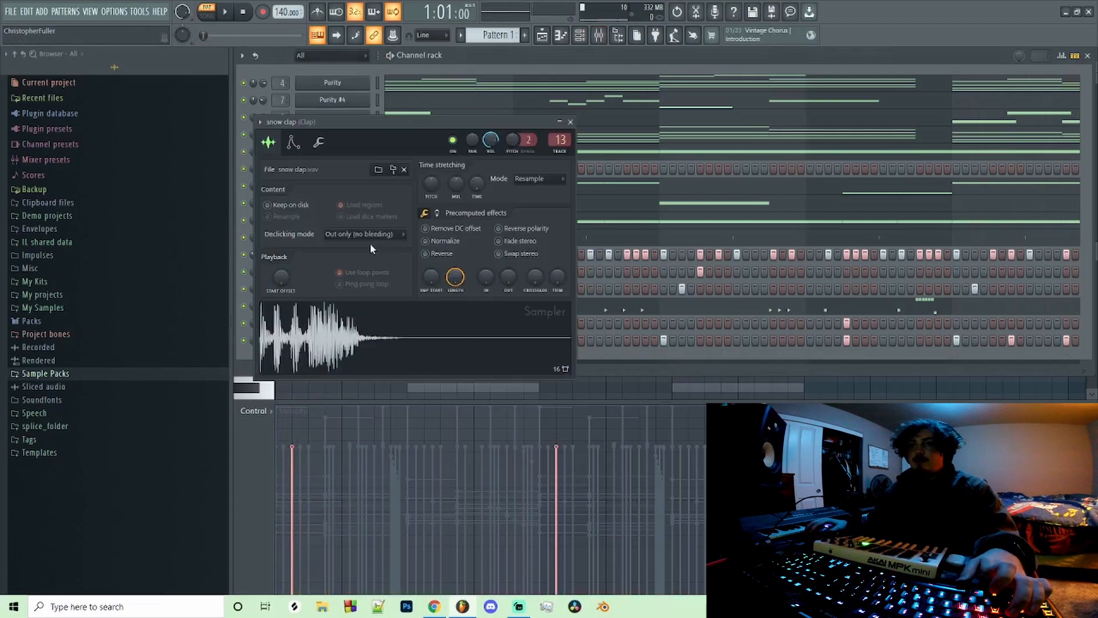
click(571, 122)
Split Pattern 1 by channel and place all the resulting patterns in the playlist on tracks 1 to 15 from bar 1.
click(490, 35)
click(549, 215)
drag(269, 342, 254, 101)
drag(416, 107, 415, 107)
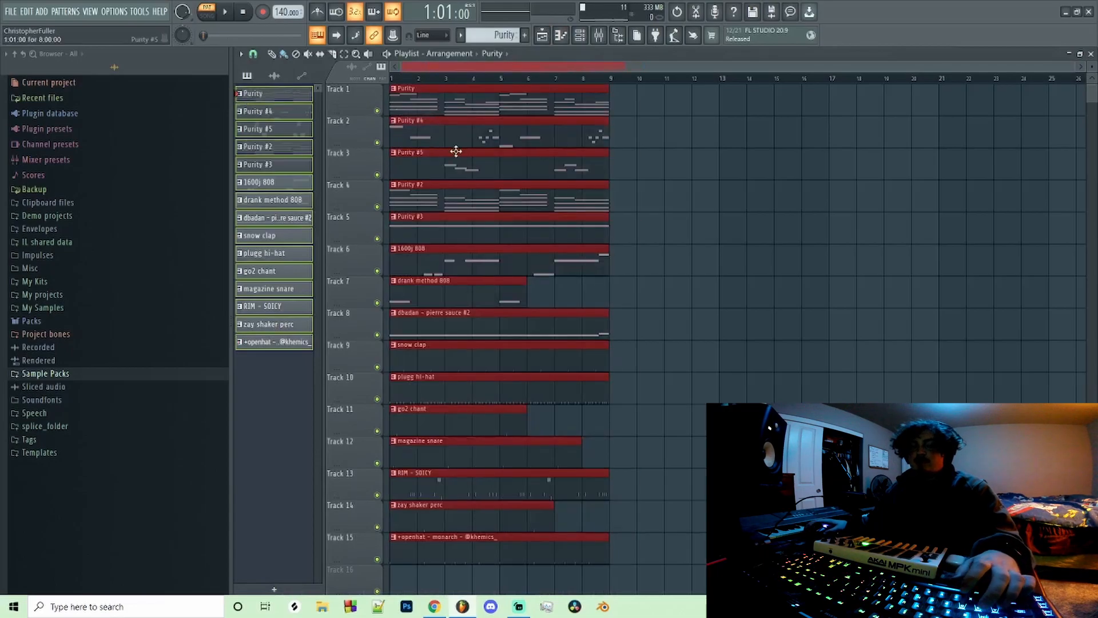
Duplicate the full stack of pattern clips four times in a row along the playlist, and deselect the clips.
key(ctrl+b)
key(ctrl+b)
key(ctrl+b)
key(ctrl+b)
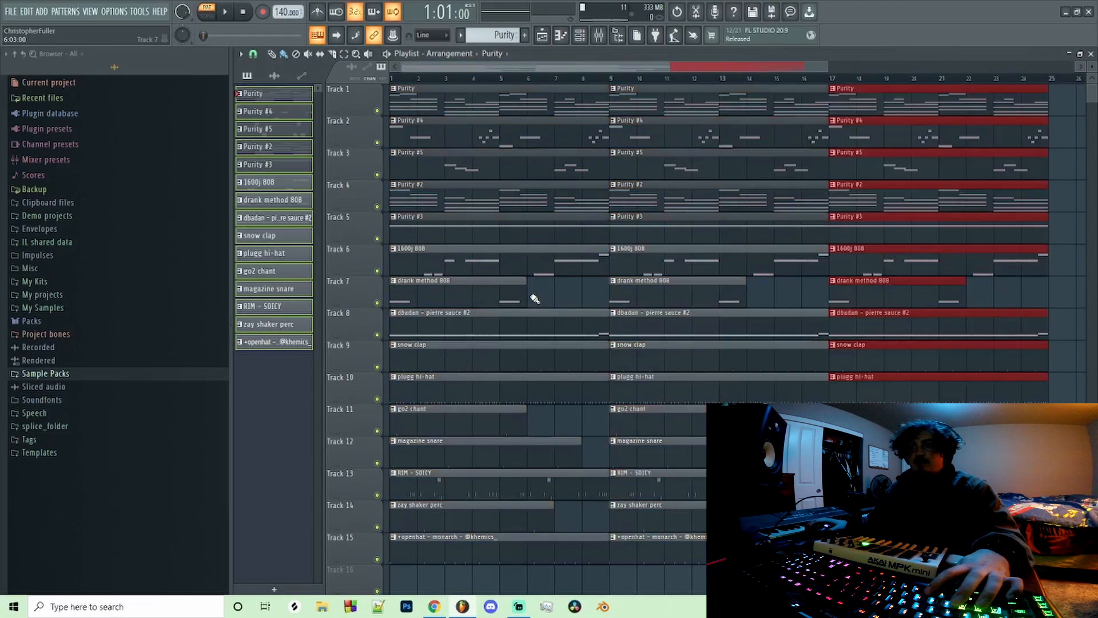
key(ctrl+d)
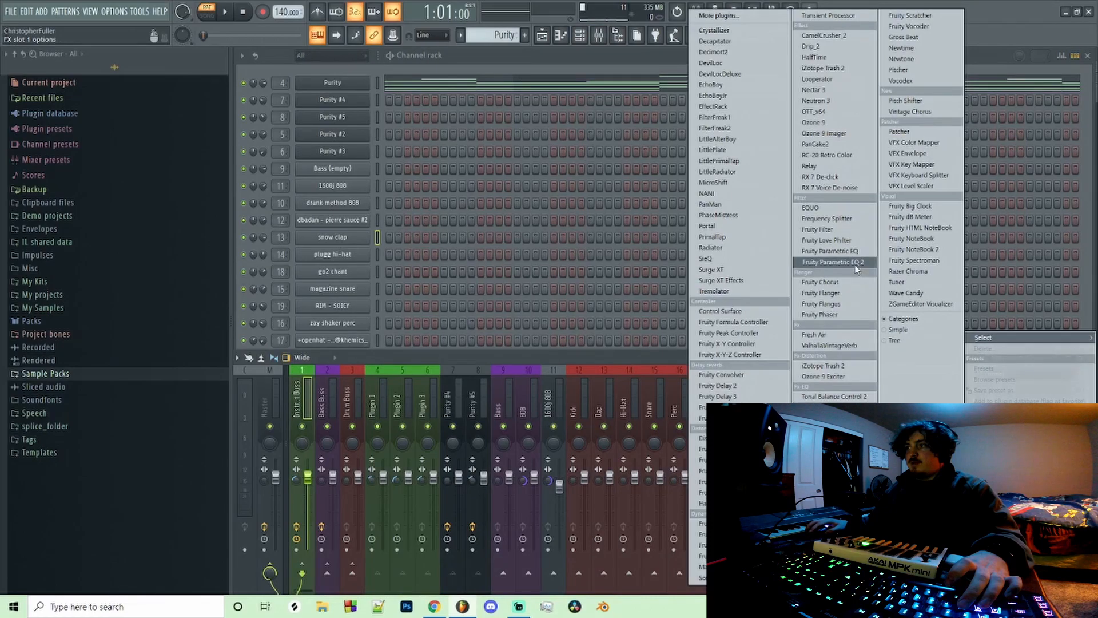
Add Fruity Parametric EQ 2 to the Instrument Buss and apply a low-cut preset.
click(832, 263)
click(633, 165)
click(648, 172)
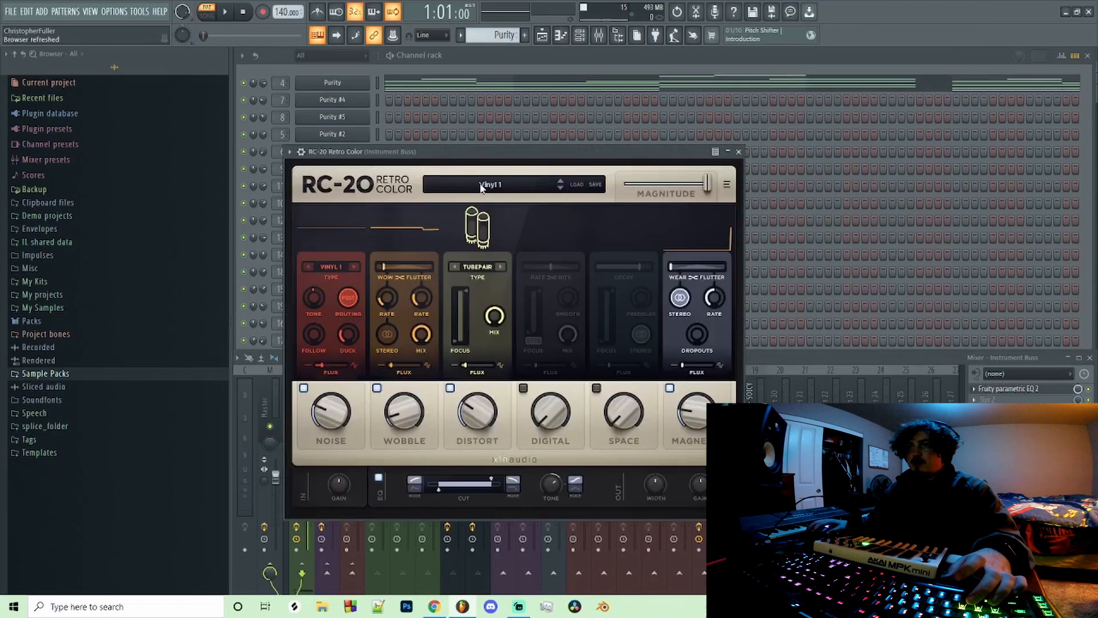
Load the Transmitting From Space preset in the Instrument Buss's RC-20 Retro Color and lower its Magnitude to about 3%.
click(488, 184)
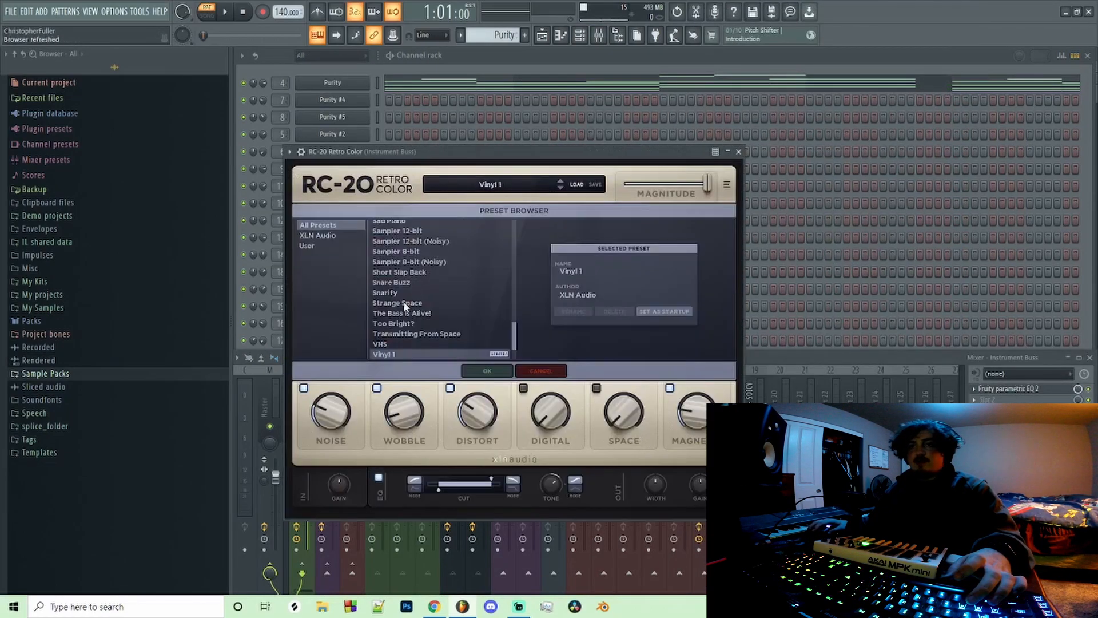
click(417, 334)
click(483, 370)
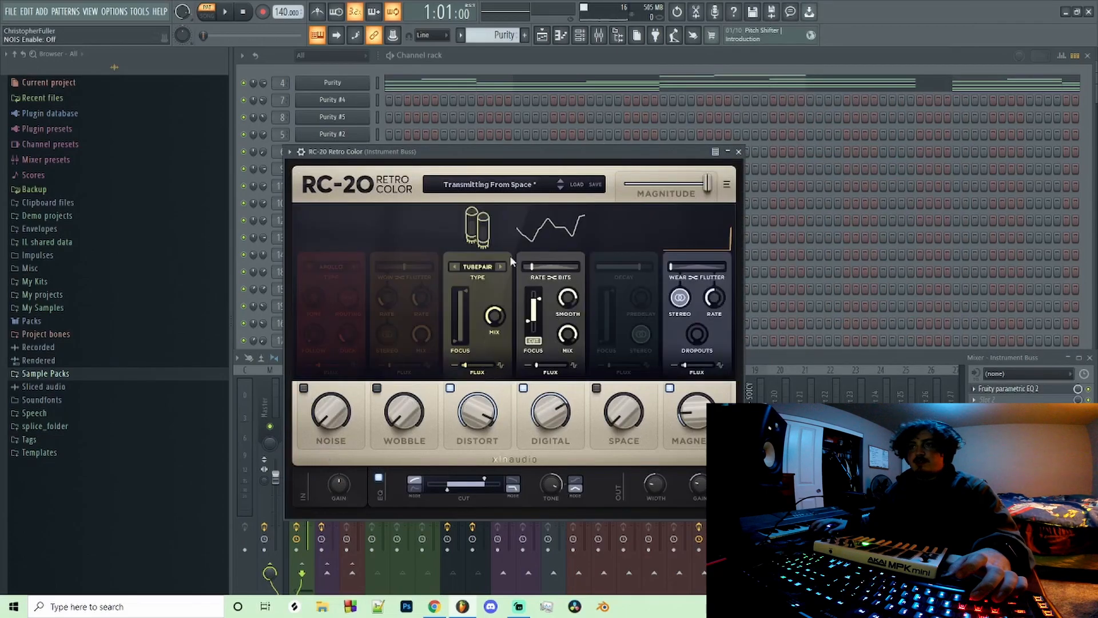
drag(709, 183, 690, 179)
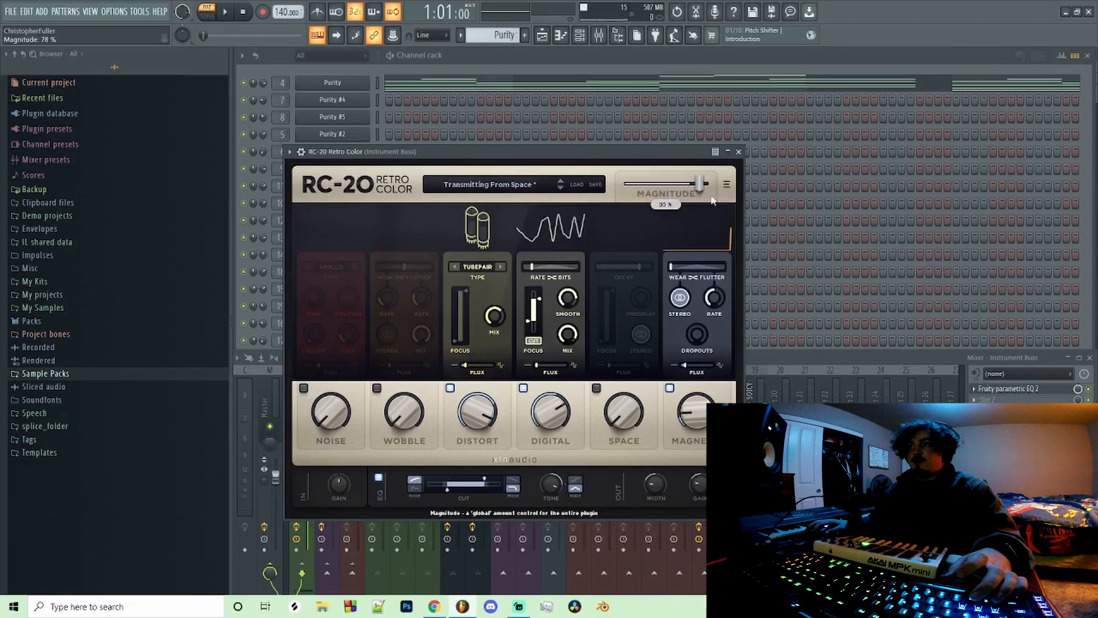
drag(667, 192, 625, 184)
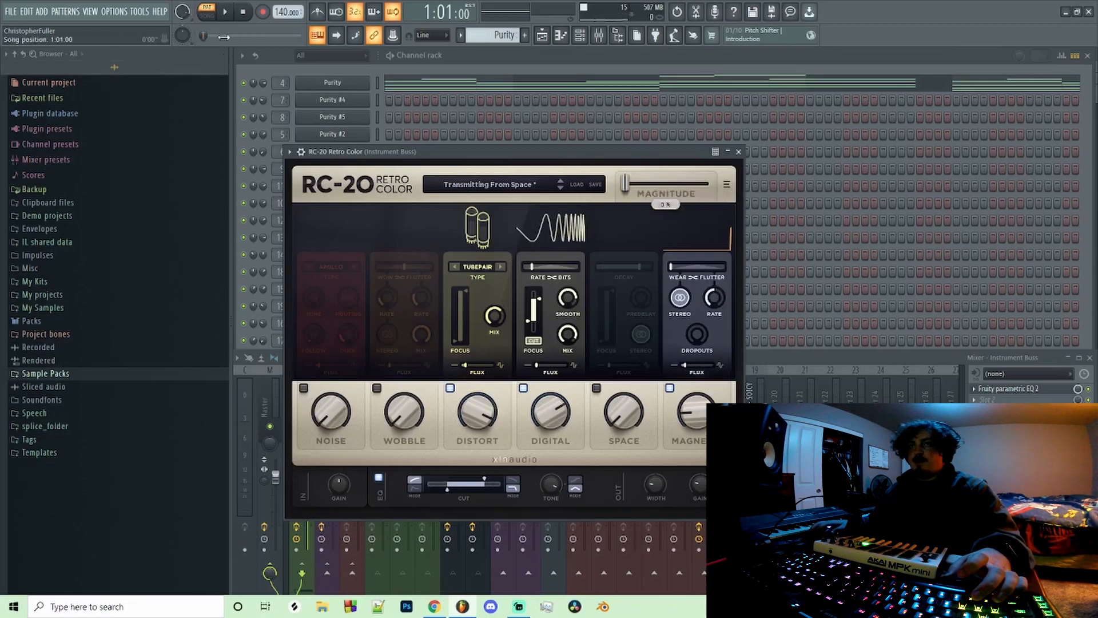
Create an automation clip for RC-20's Magnitude and close the plugin.
click(140, 11)
mouse_move(146, 154)
click(293, 230)
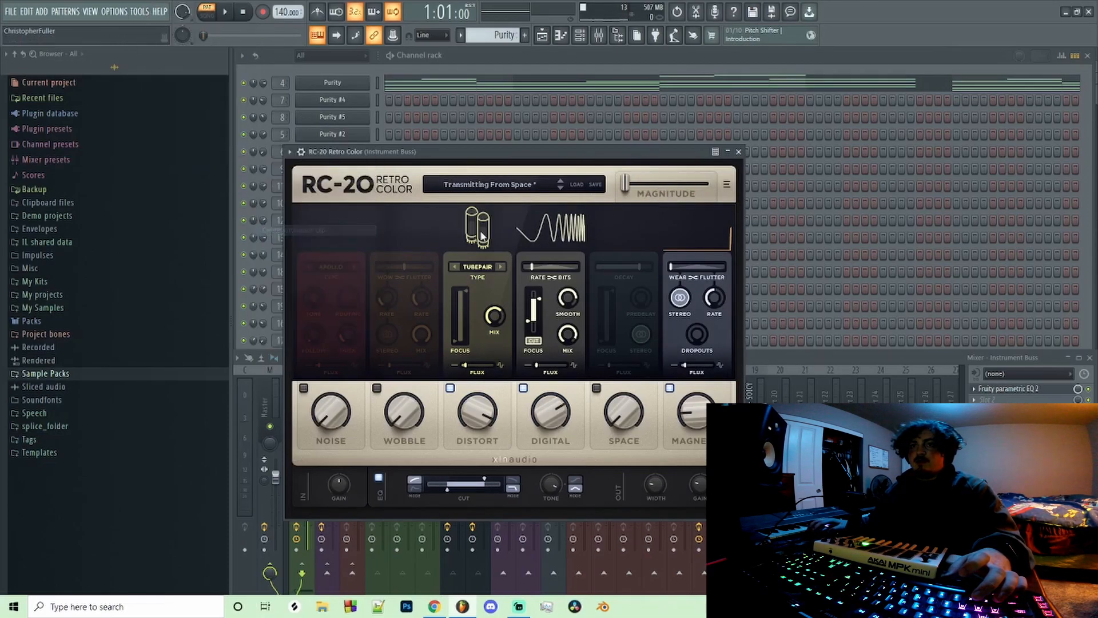
click(739, 152)
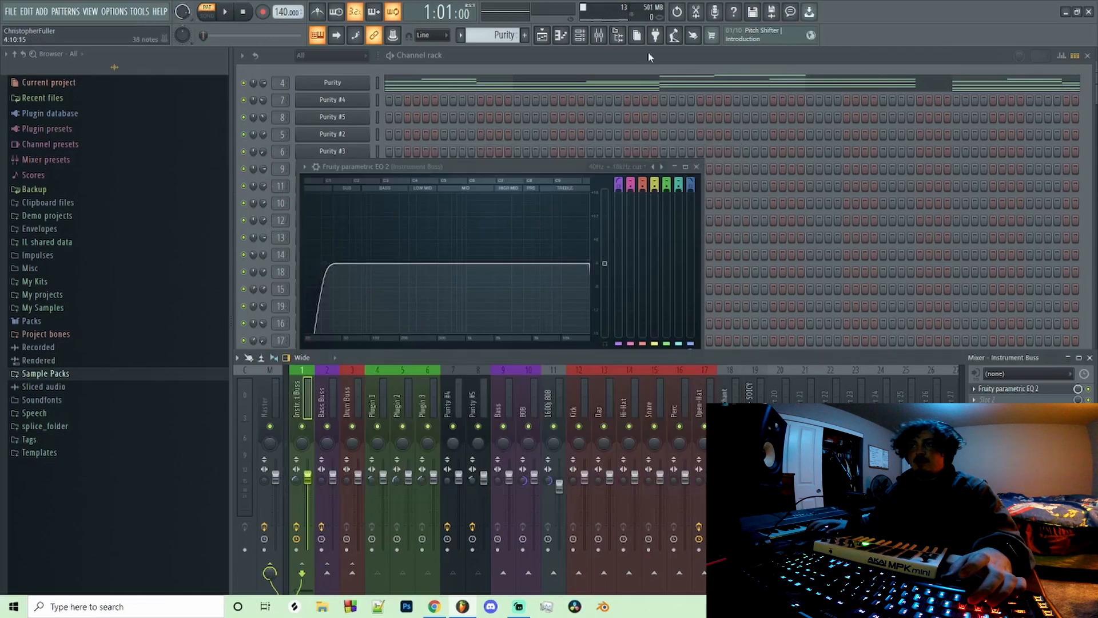
Play the arrangement and reshape the RC-20 Magnitude automation with added points so it falls to its minimum by bar 9.
click(561, 36)
key(space)
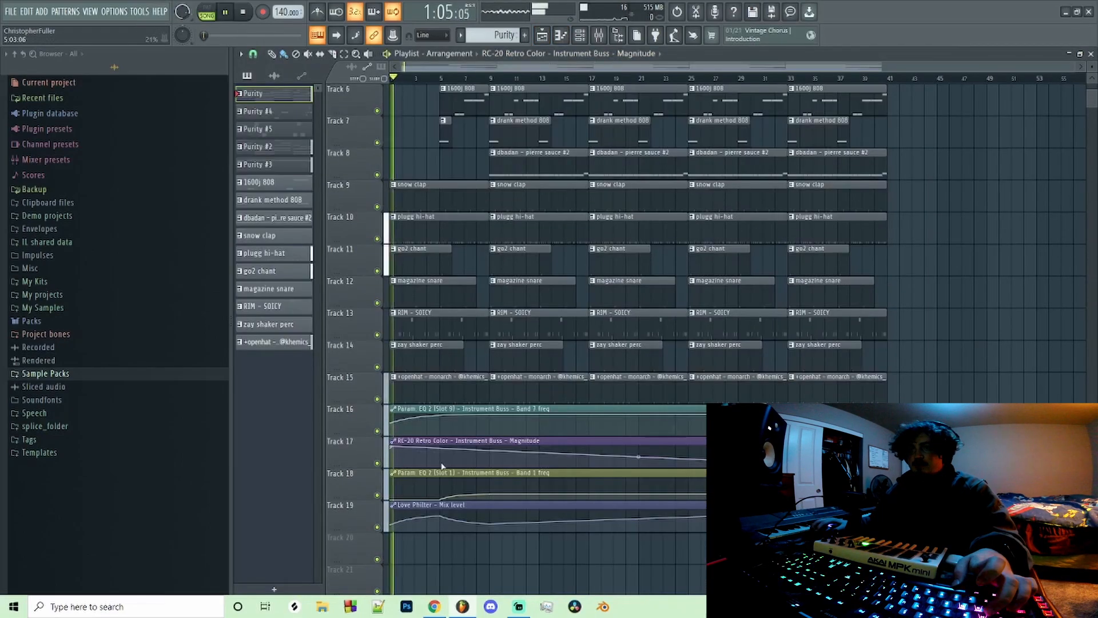
click(488, 466)
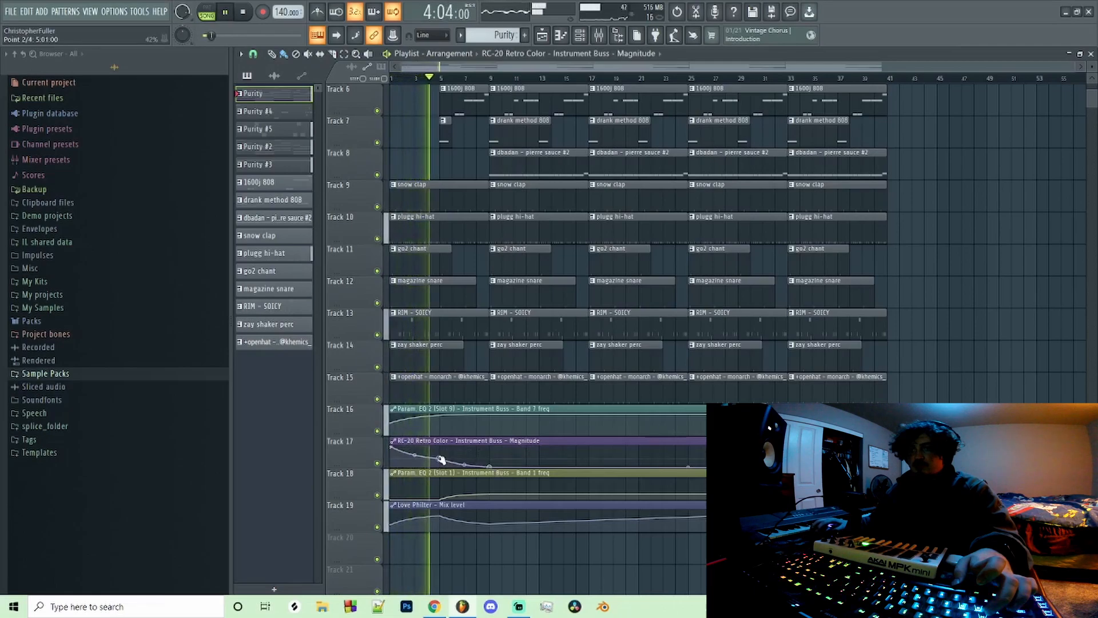
drag(467, 464, 443, 453)
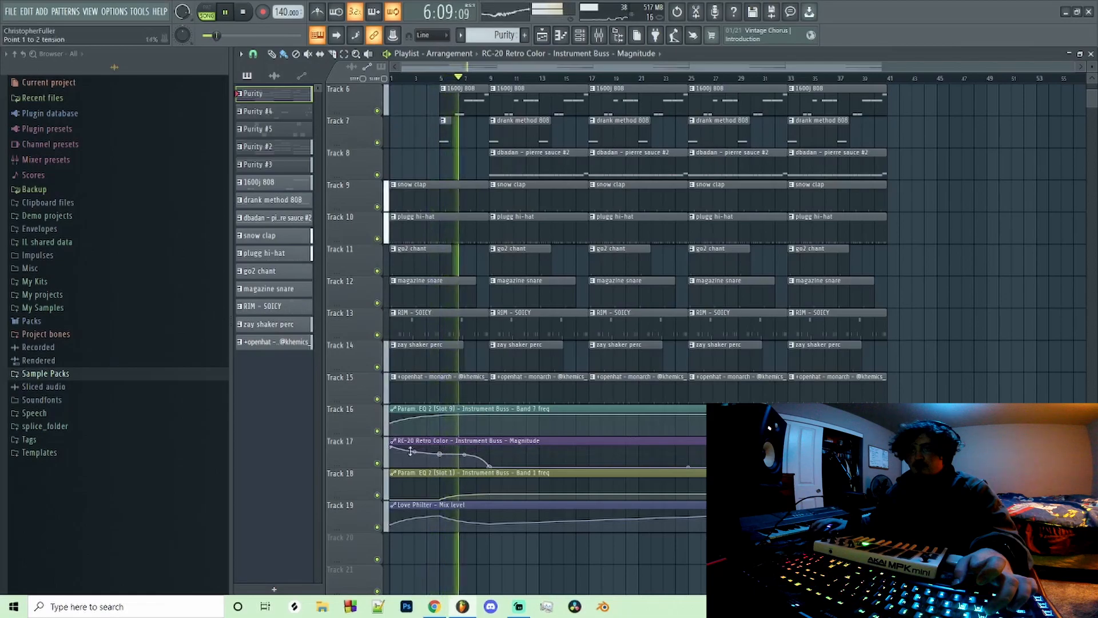